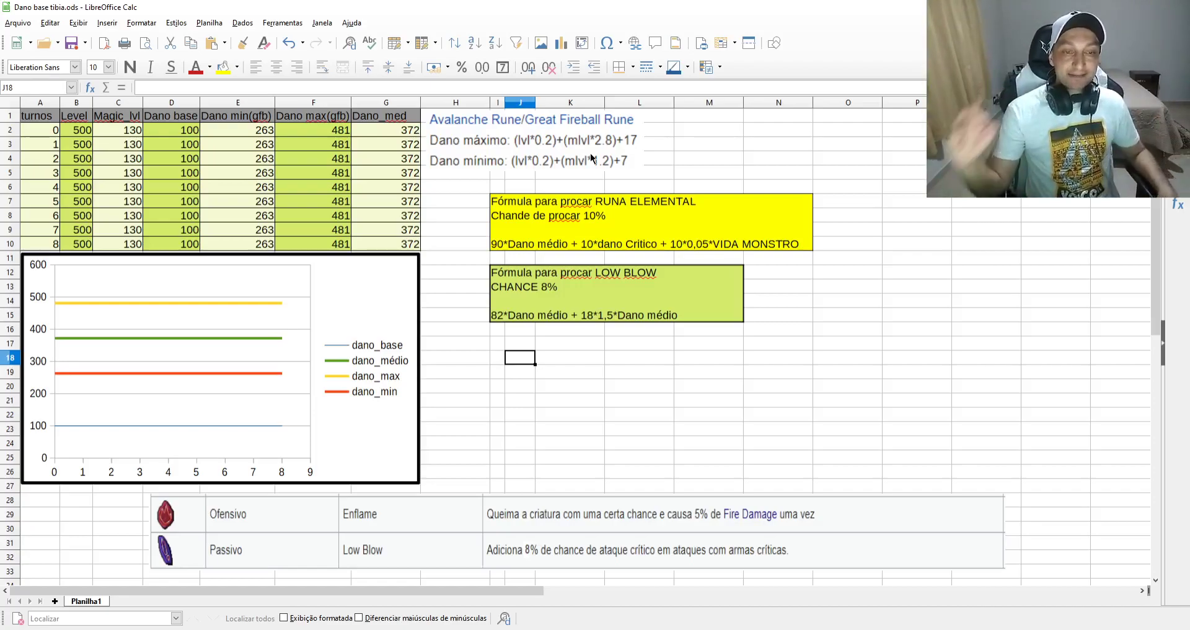
# - Examine the first row's level and average damage cells, then the elemental rune and Low Blow proc formulas
pyautogui.click(615, 388)
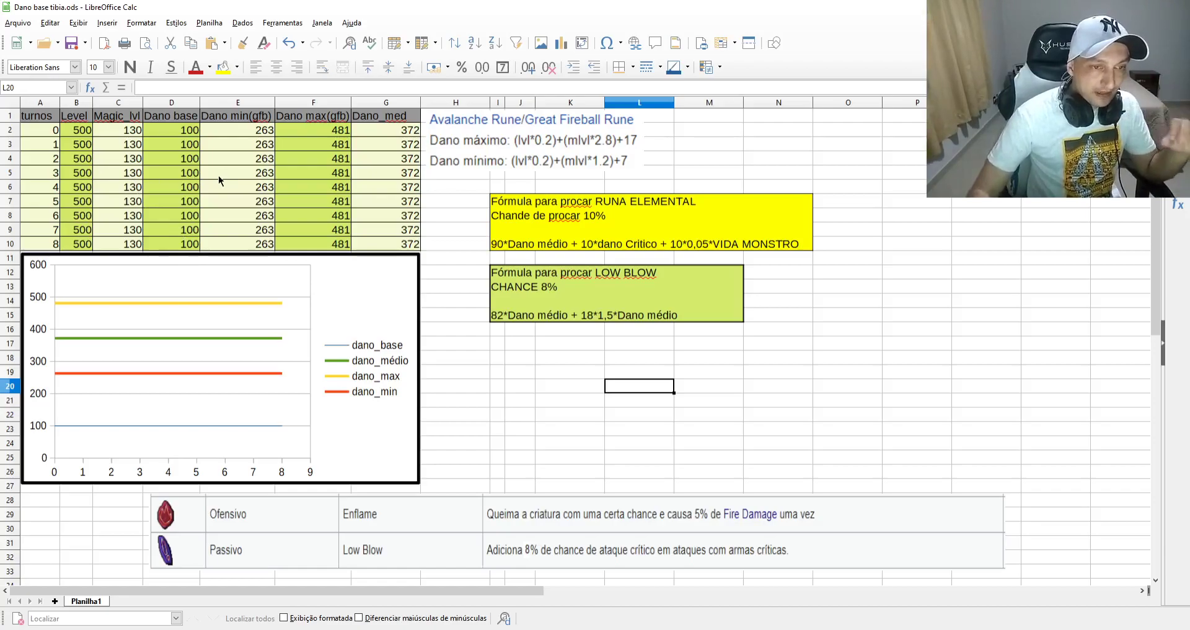
pyautogui.click(108, 131)
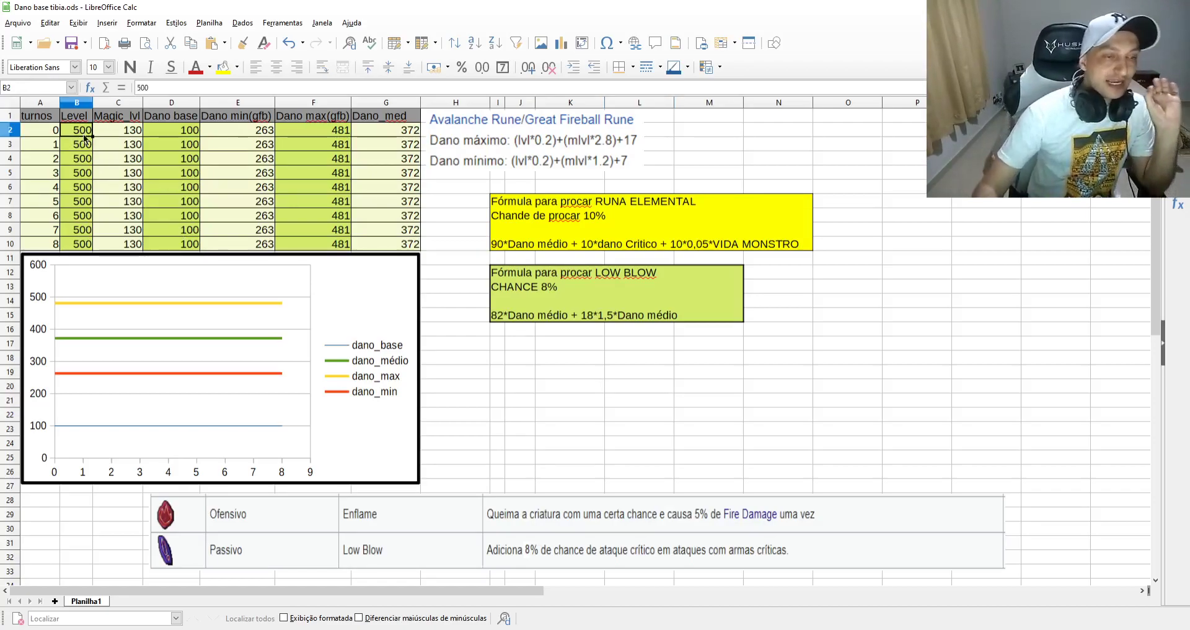
pyautogui.click(398, 131)
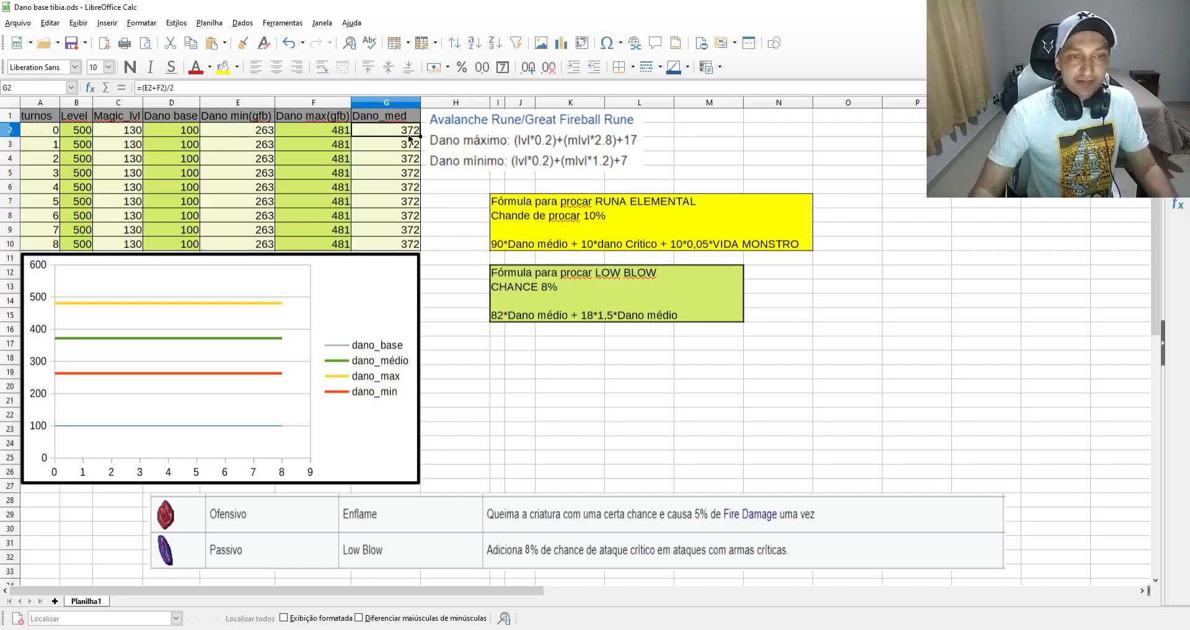
pyautogui.click(831, 305)
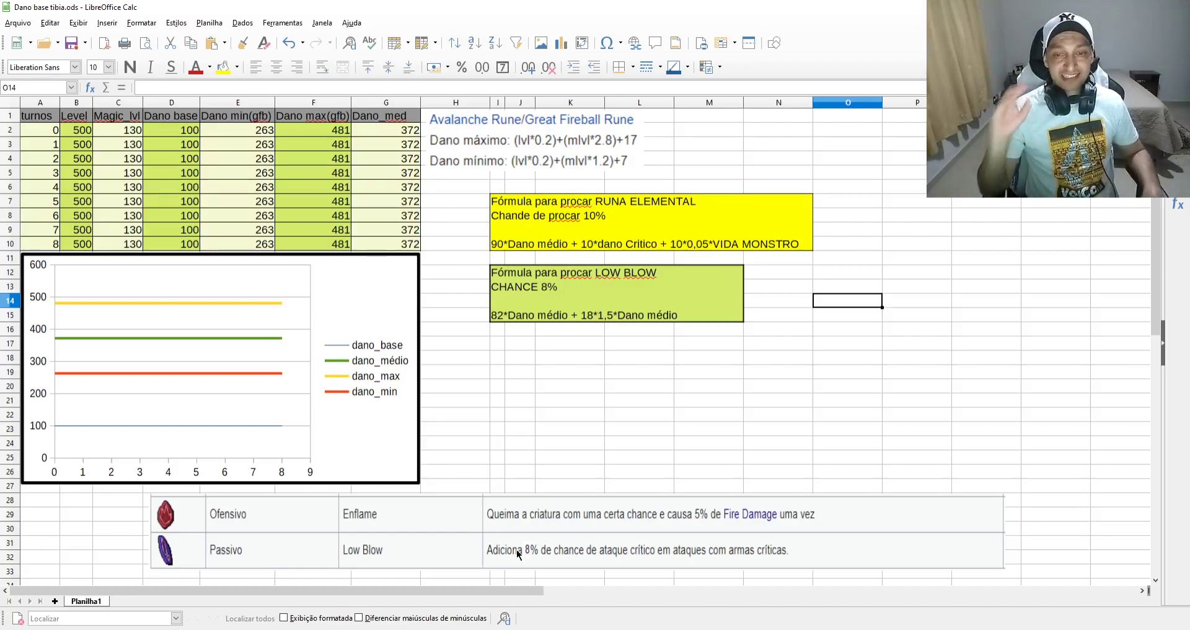
pyautogui.click(508, 247)
pyautogui.click(497, 247)
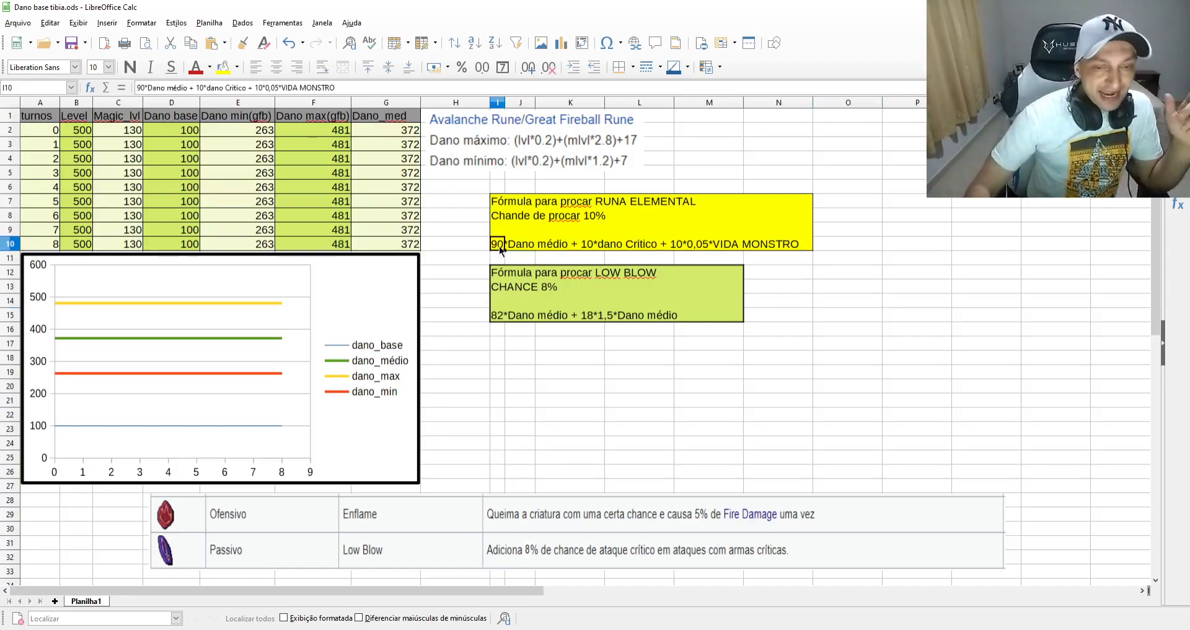
pyautogui.click(589, 245)
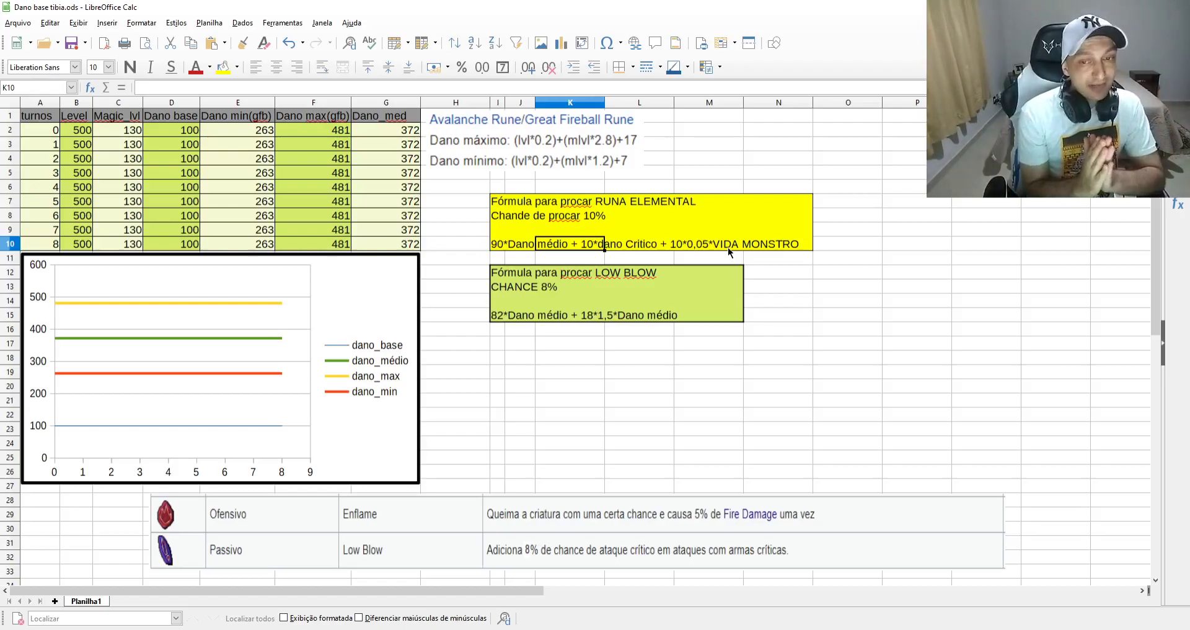
pyautogui.click(495, 318)
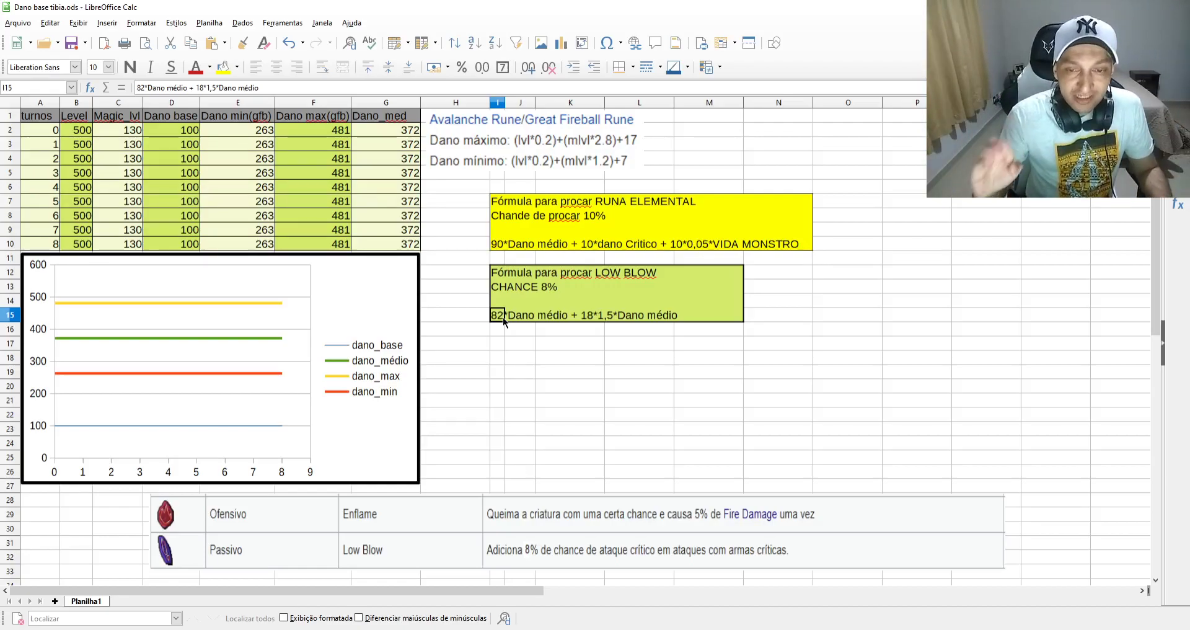
pyautogui.click(758, 247)
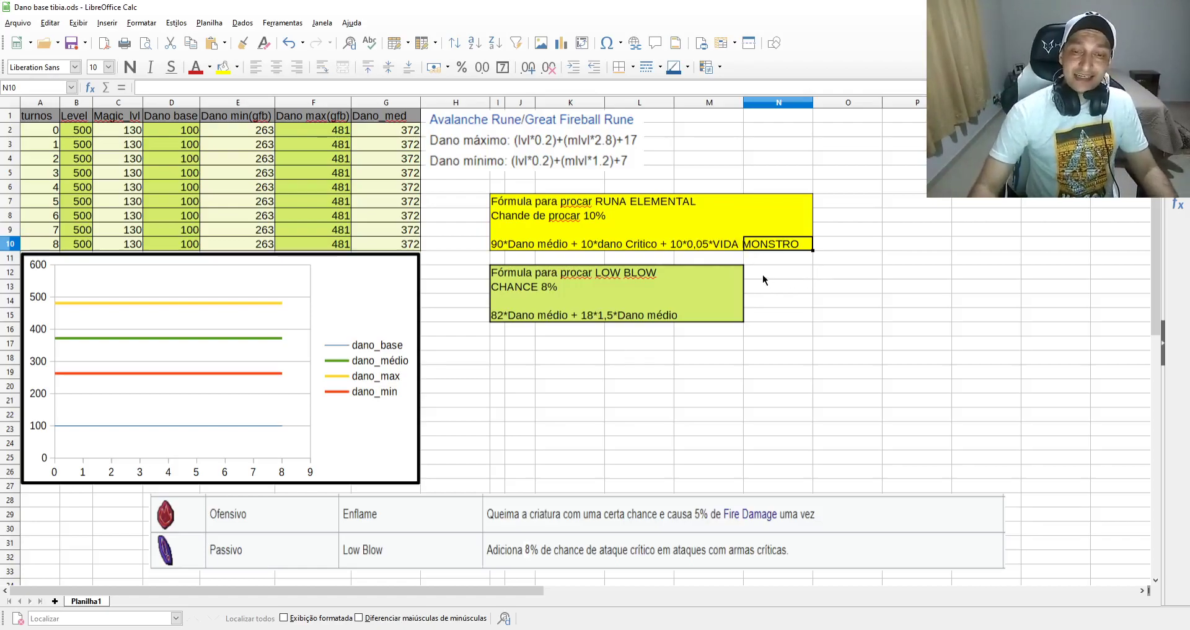
# - Enter the text "Vida monstro = -8*dano medio +" in cell I17 below the Low Blow formula
pyautogui.click(530, 342)
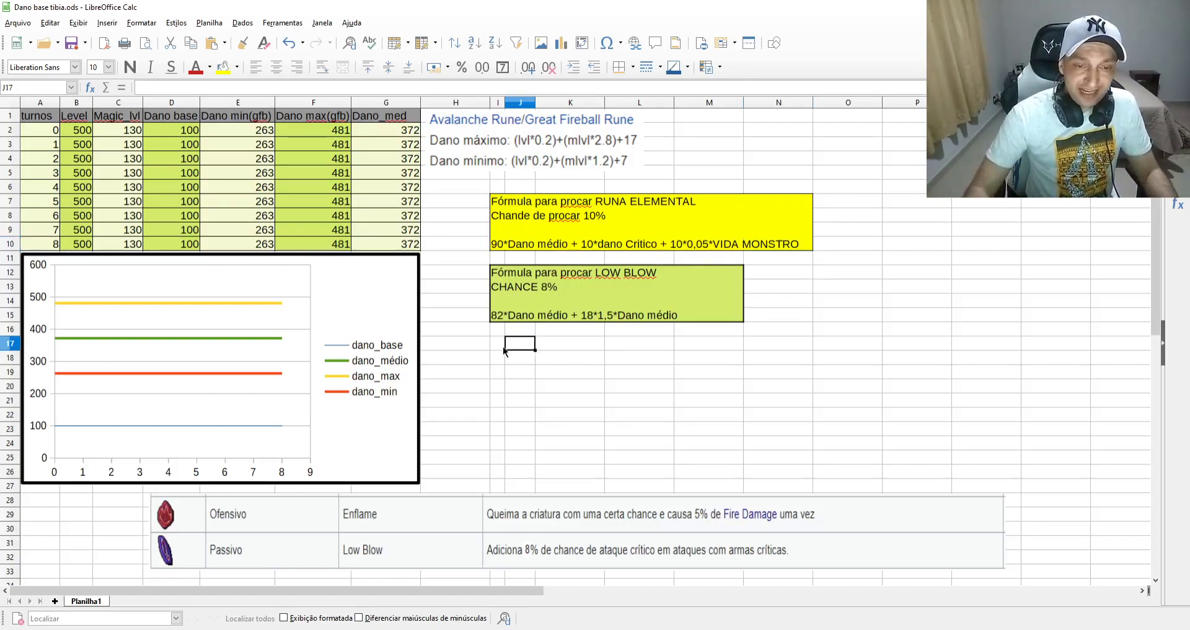
pyautogui.click(504, 349)
pyautogui.write('Vida mont')
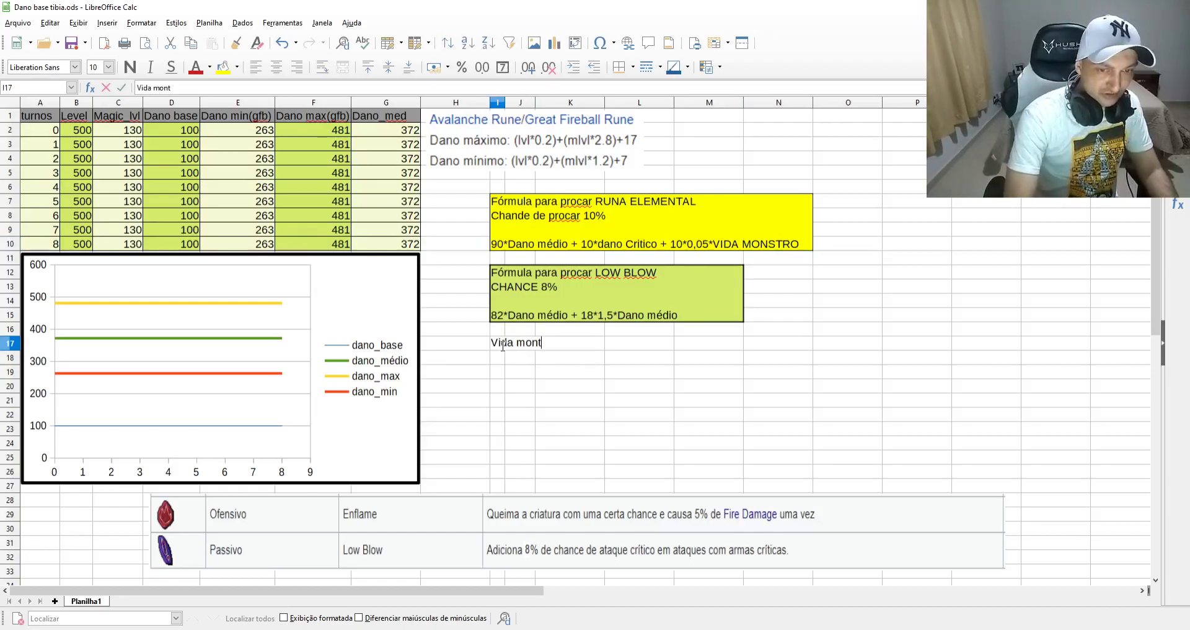
pyautogui.press('BackSpace')
pyautogui.write('s')
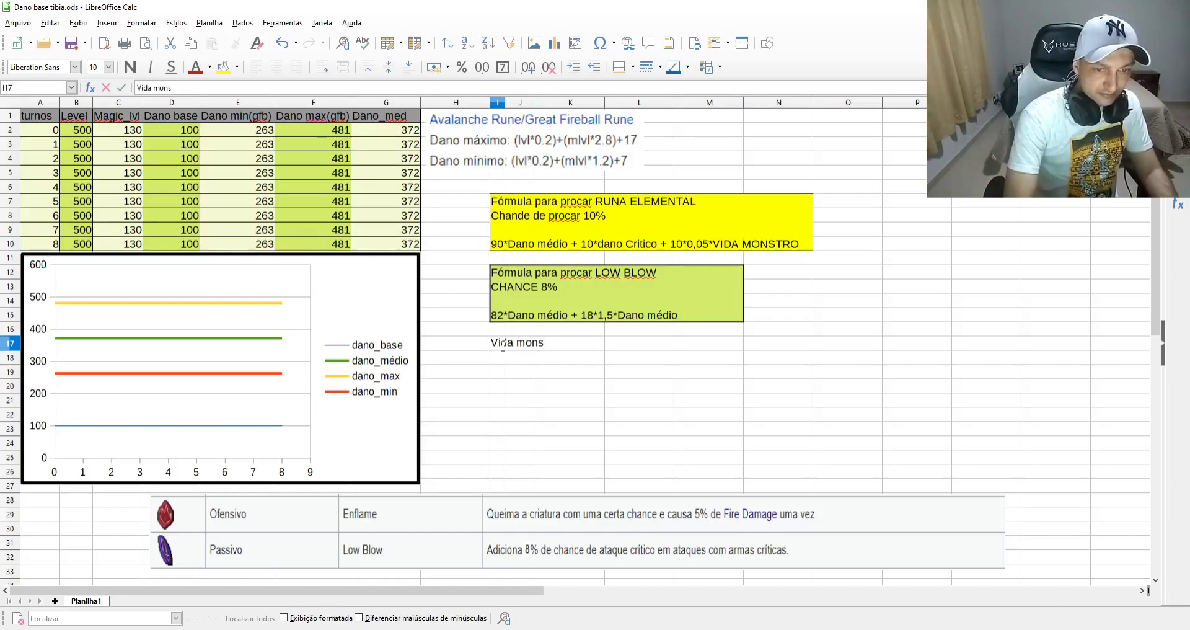
pyautogui.write('tro = ')
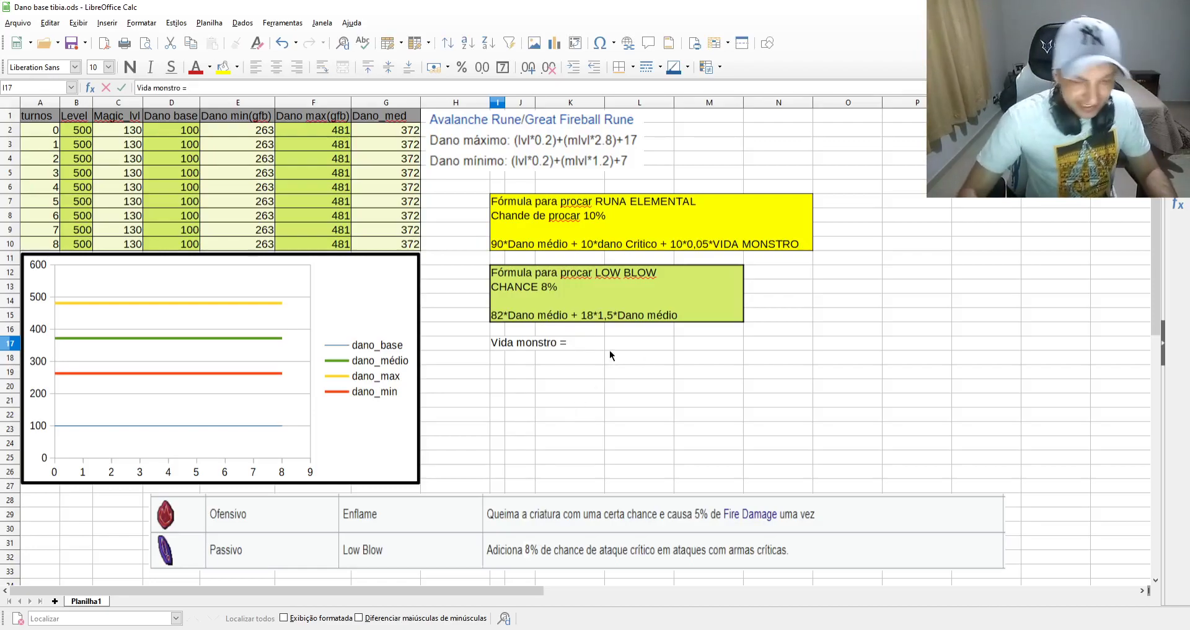
pyautogui.write('-8d')
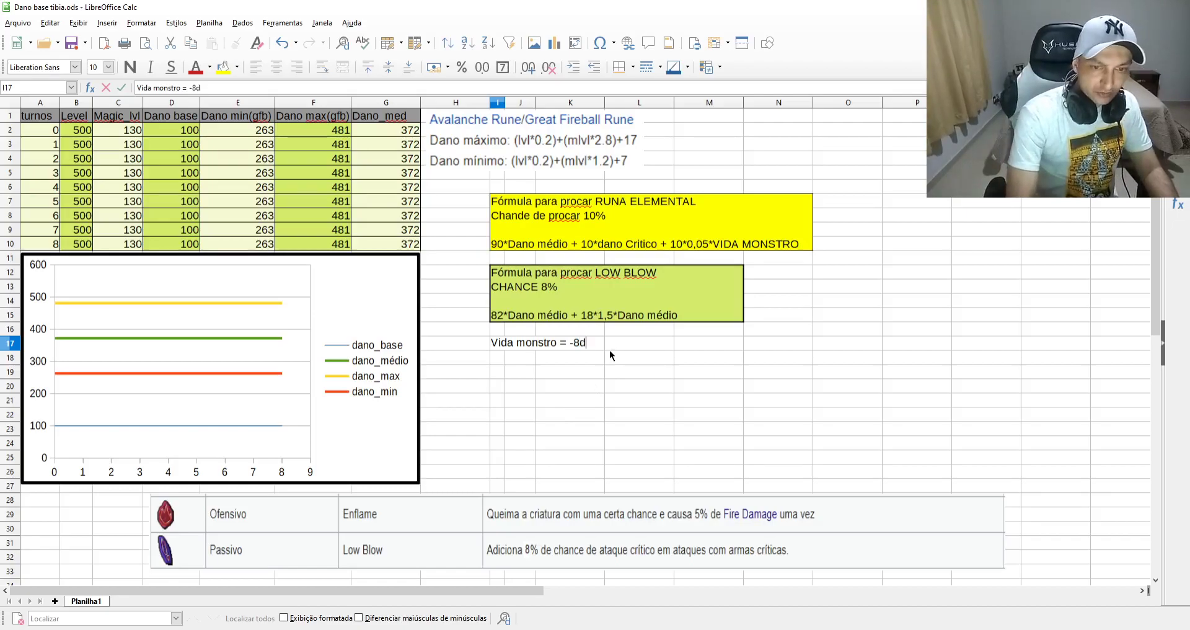
pyautogui.write('ano medio')
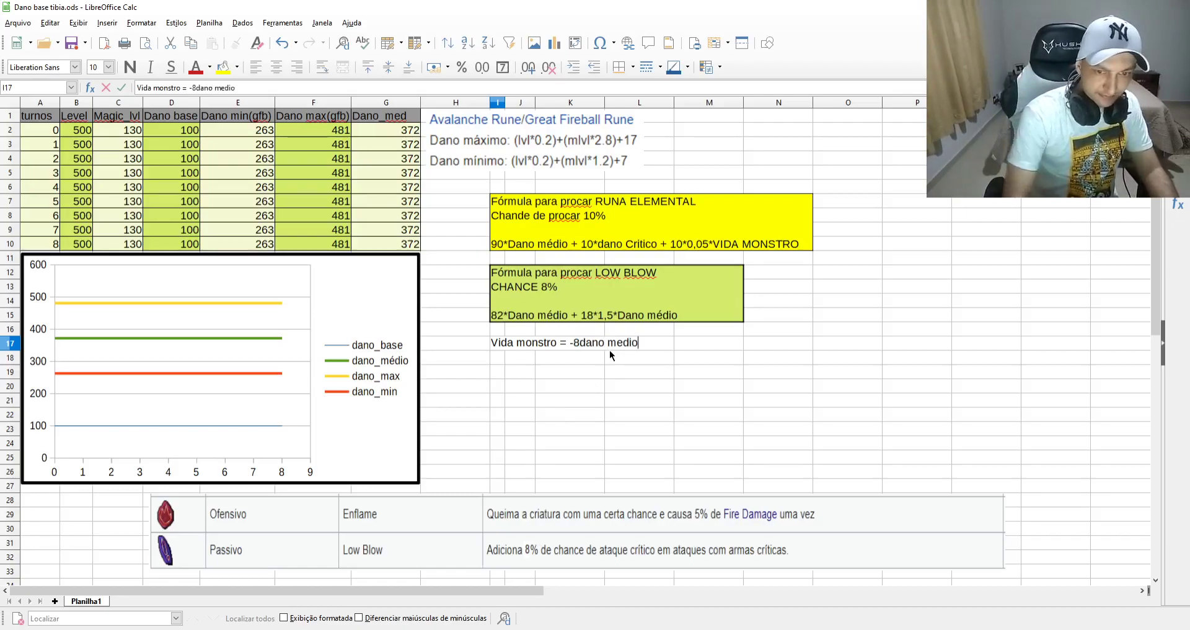
pyautogui.write('*')
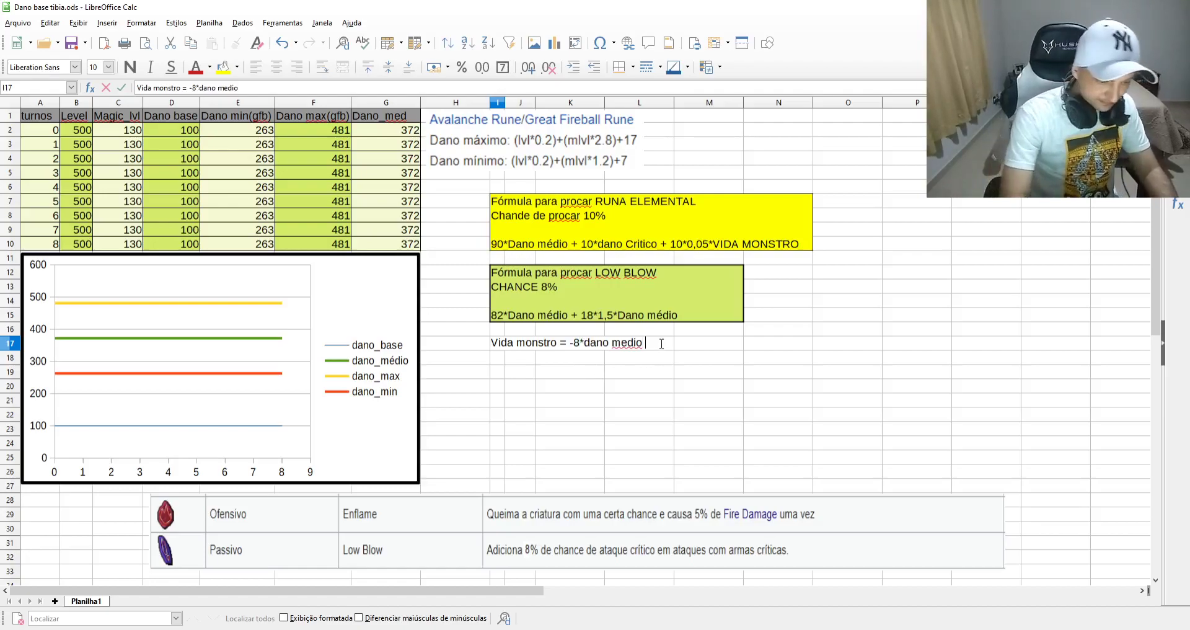
pyautogui.write('+')
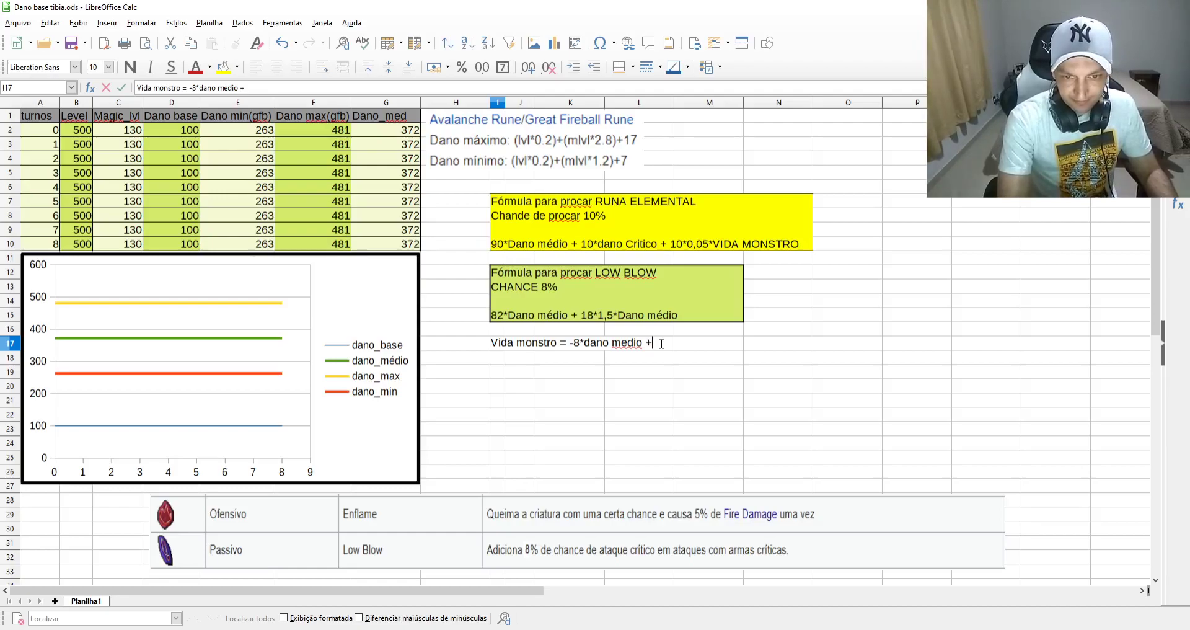
# - Replace "dano Critico" with "1,5*dano médio" in the elemental rune formula in cell I10
pyautogui.click(600, 247)
pyautogui.click(494, 243)
pyautogui.doubleClick(494, 242)
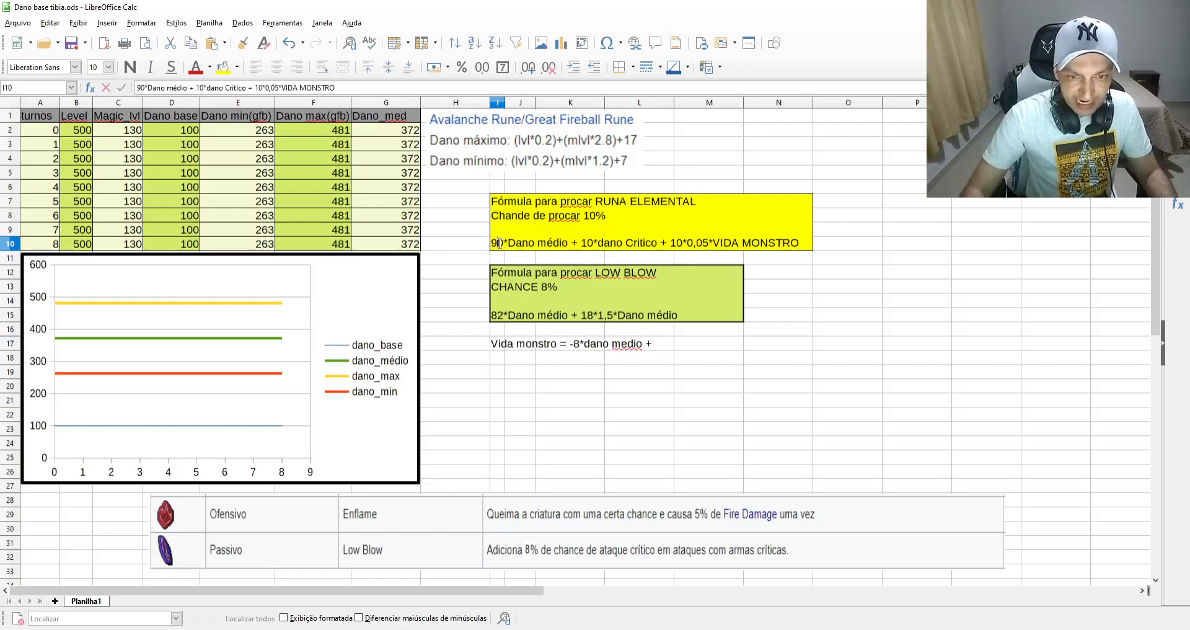
pyautogui.moveTo(596, 240); pyautogui.dragTo(658, 240)
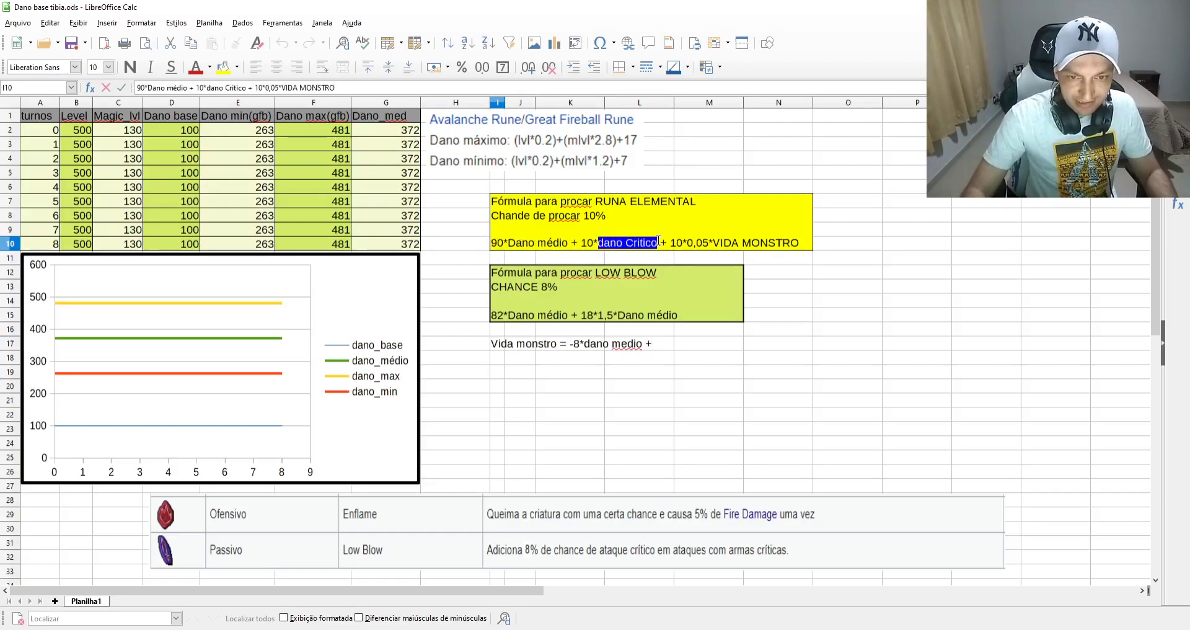
pyautogui.write('1,5')
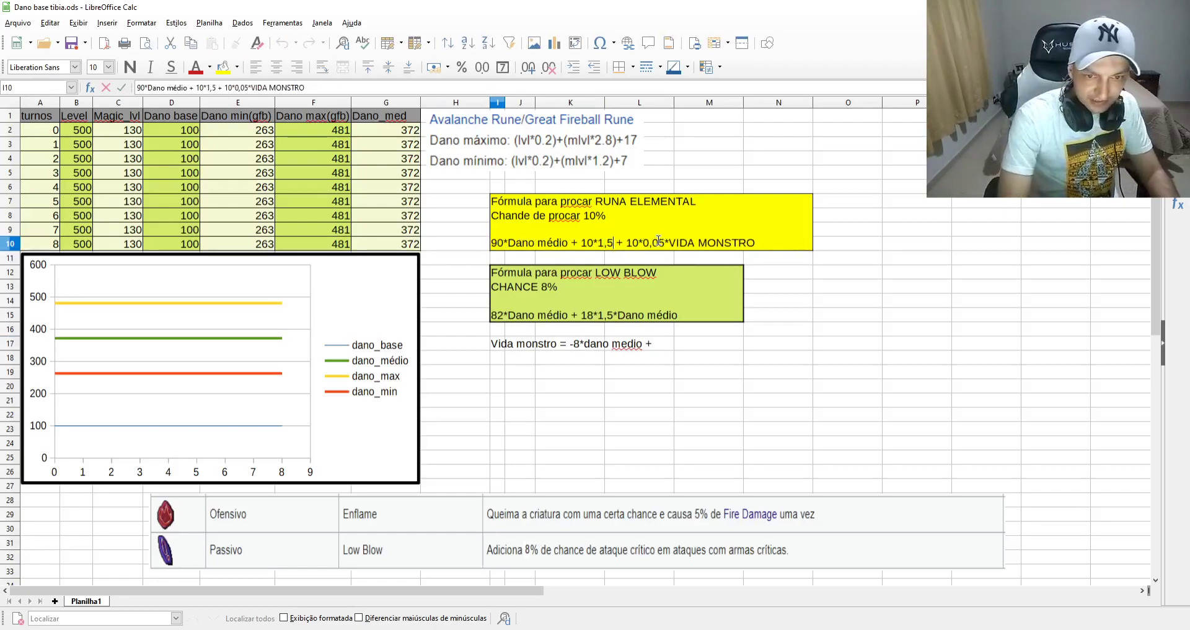
pyautogui.write('*dano m')
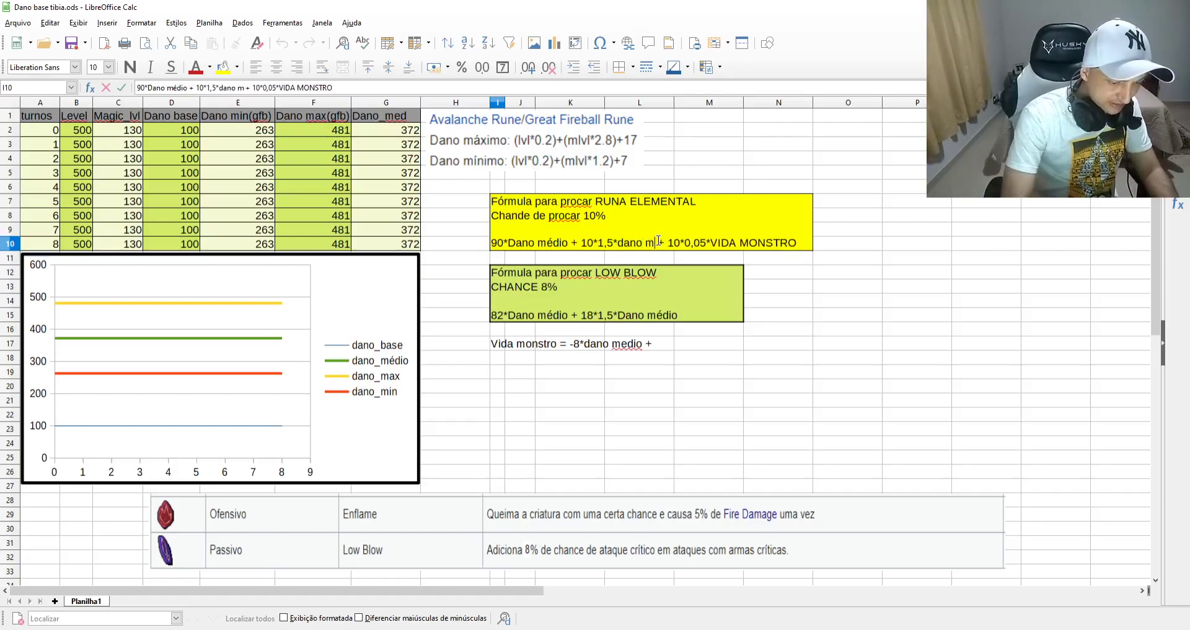
pyautogui.write('édio')
pyautogui.click(693, 347)
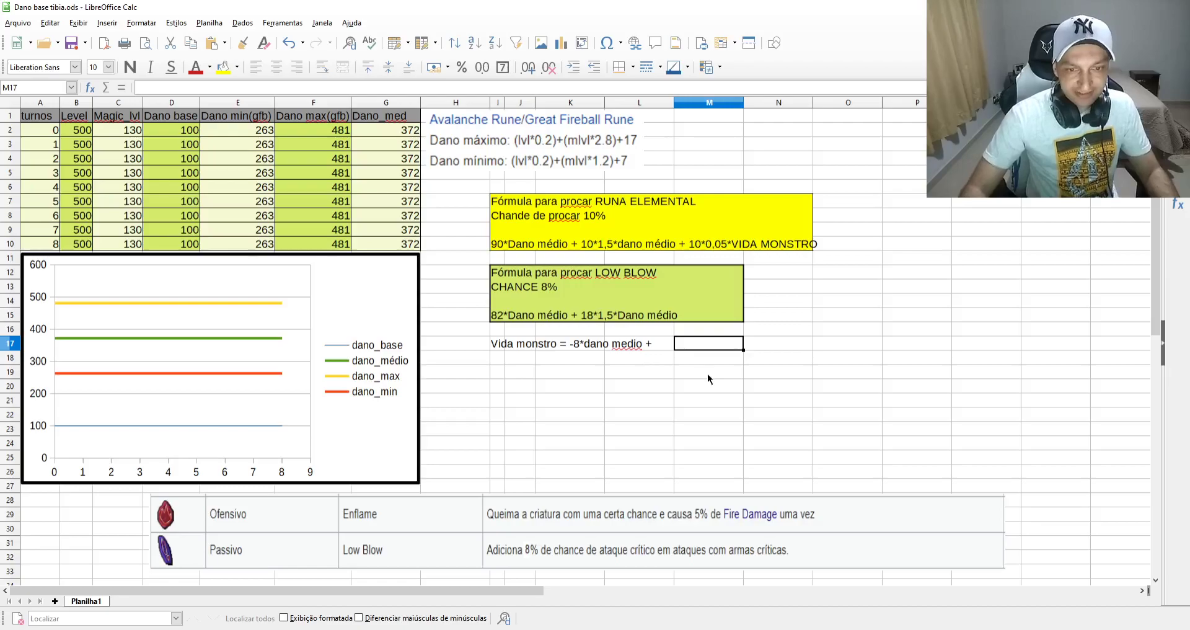
# - Append "8*1,5*dano médio" to the end of the monster life expression in cell I17
pyautogui.click(657, 344)
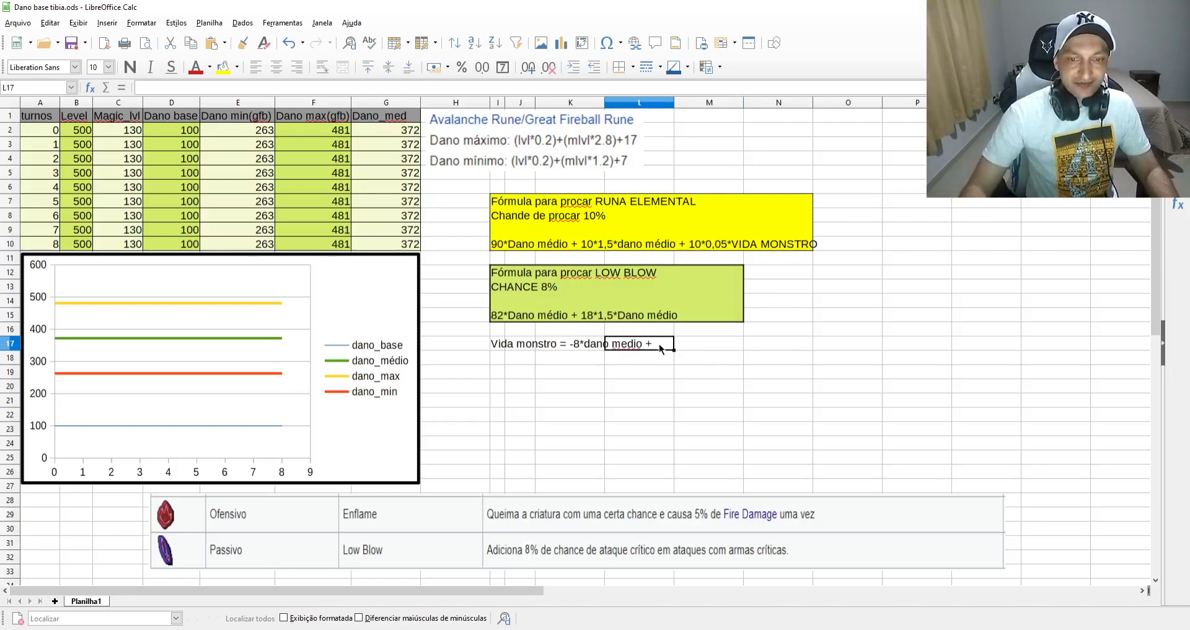
pyautogui.doubleClick(502, 347)
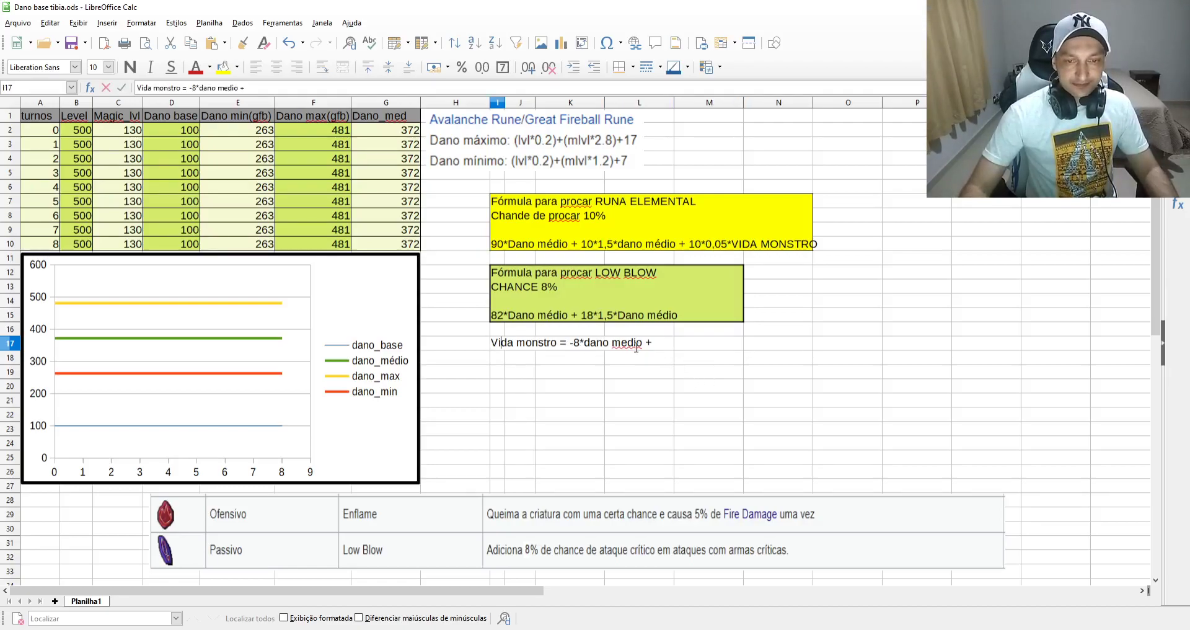
pyautogui.write('8')
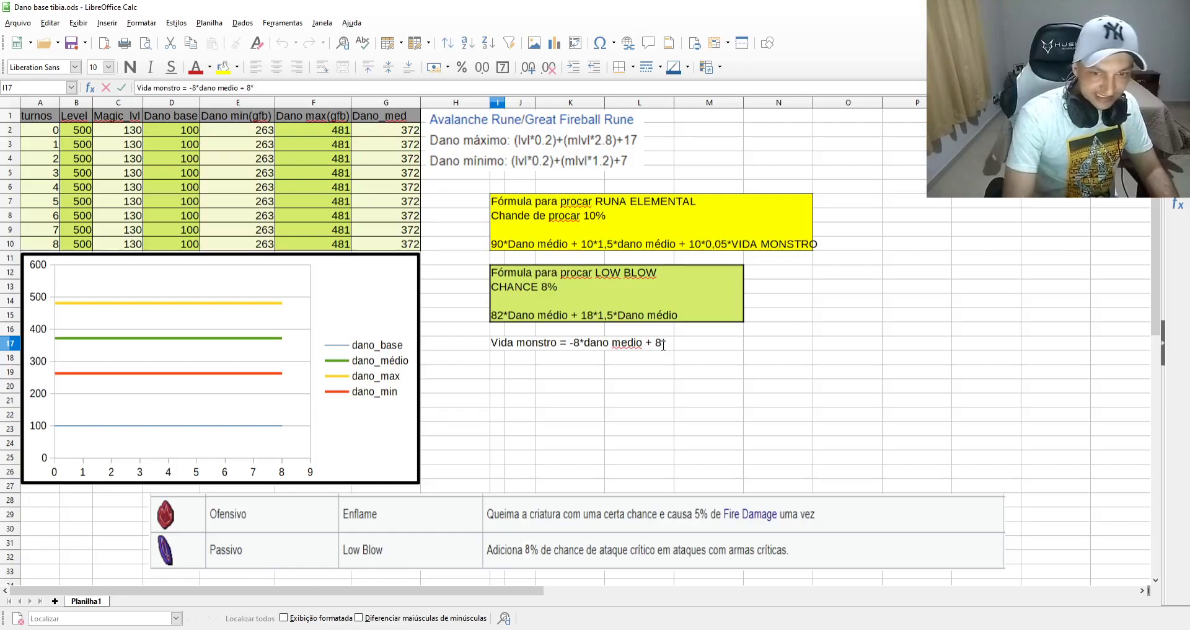
pyautogui.write('*1,5')
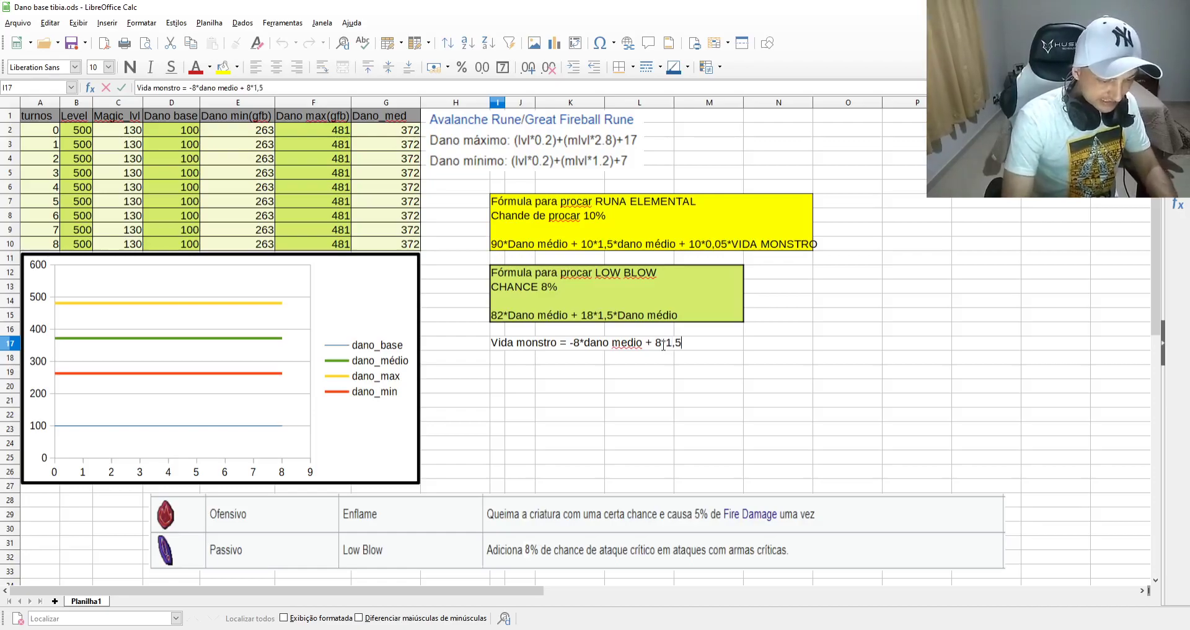
pyautogui.write('*dano médio')
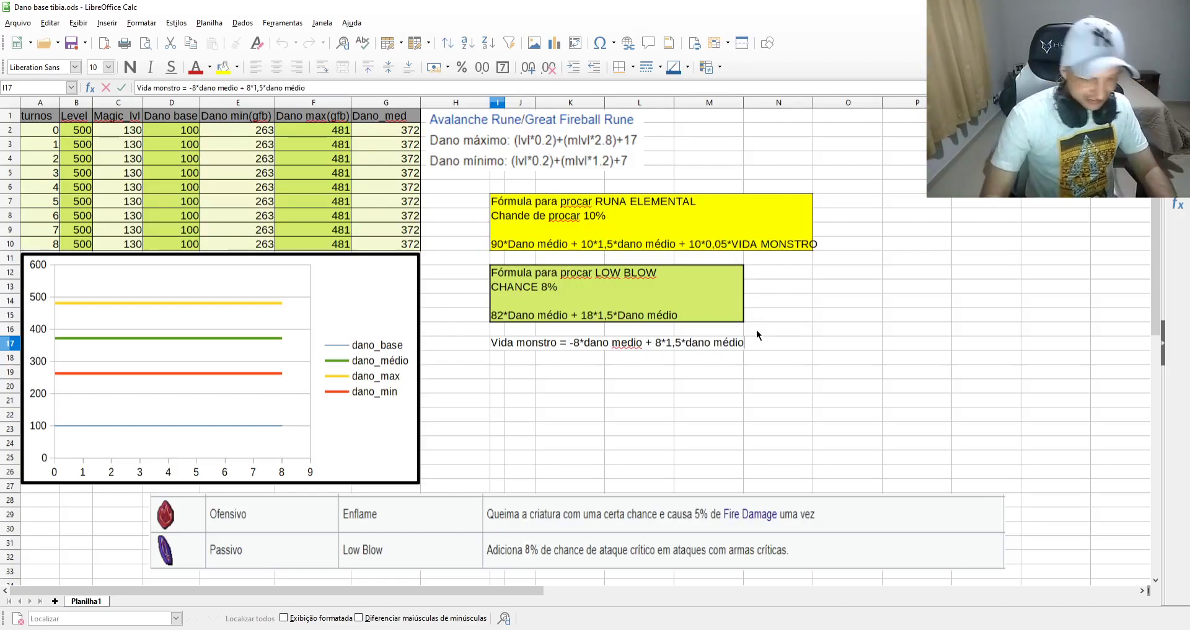
# - Enclose the right-hand expression in I17 in parentheses, add a space after the minus sign, and append "/ 10*0,05"
pyautogui.write(')')
pyautogui.click(568, 342)
pyautogui.write('(')
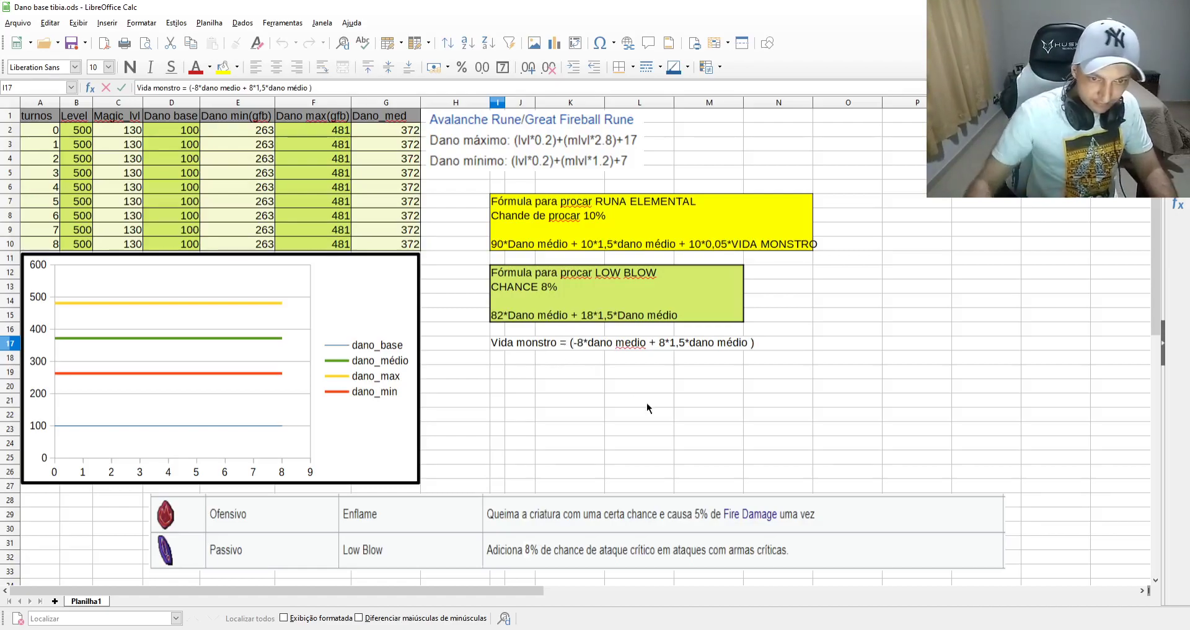
pyautogui.click(578, 343)
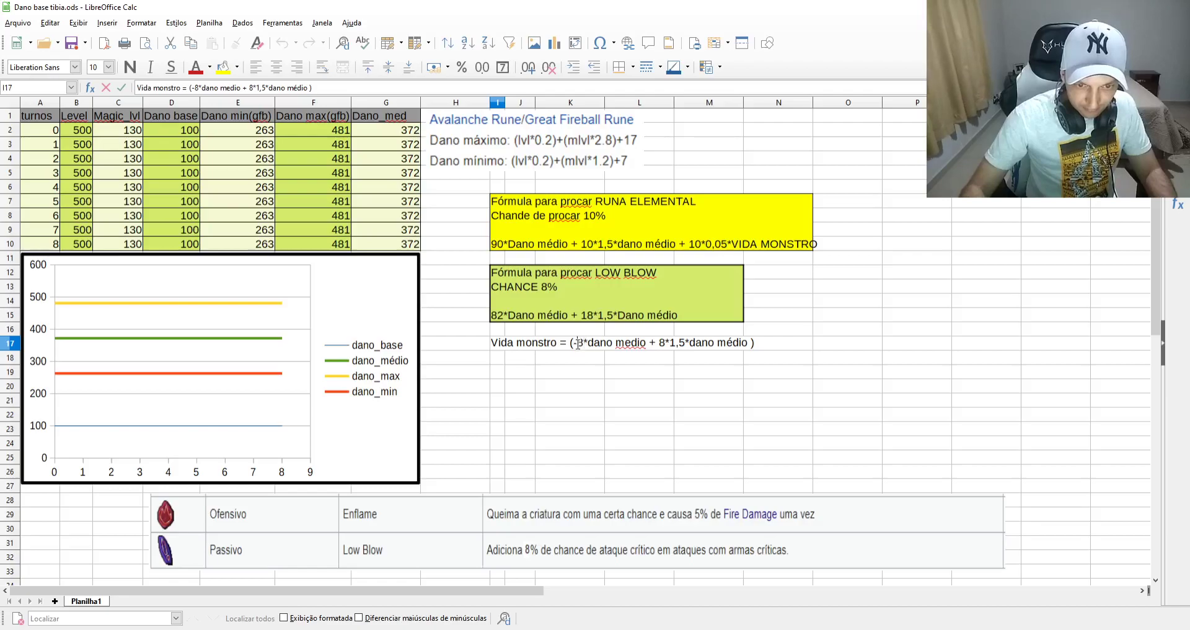
pyautogui.click(766, 342)
pyautogui.write('/')
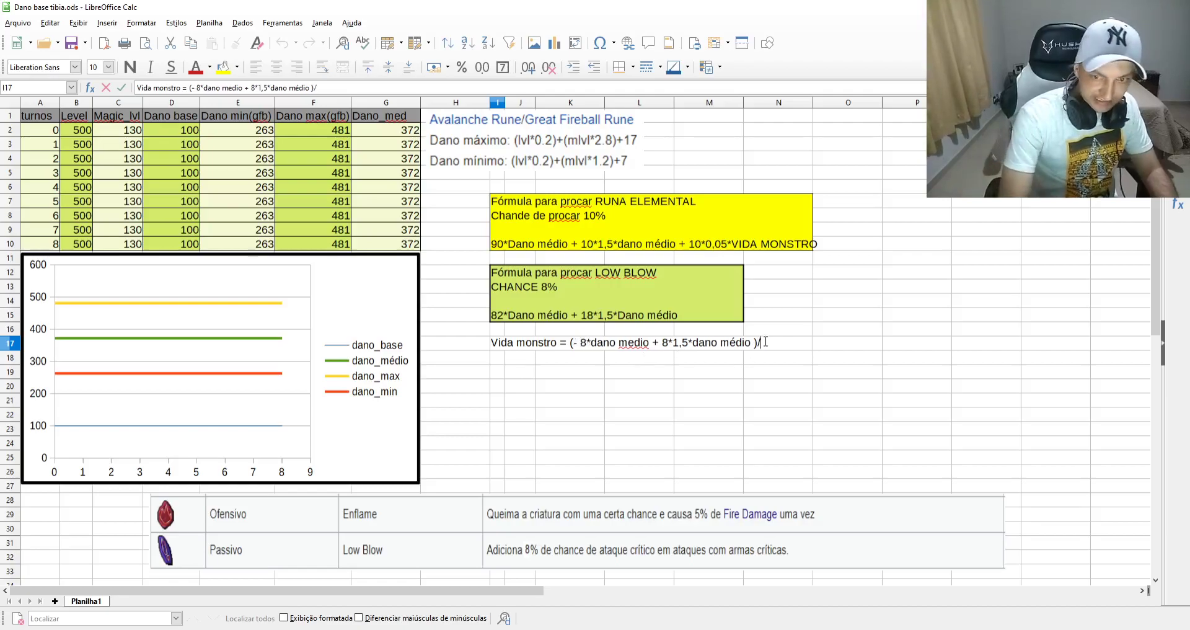
pyautogui.write(' 10*0,05')
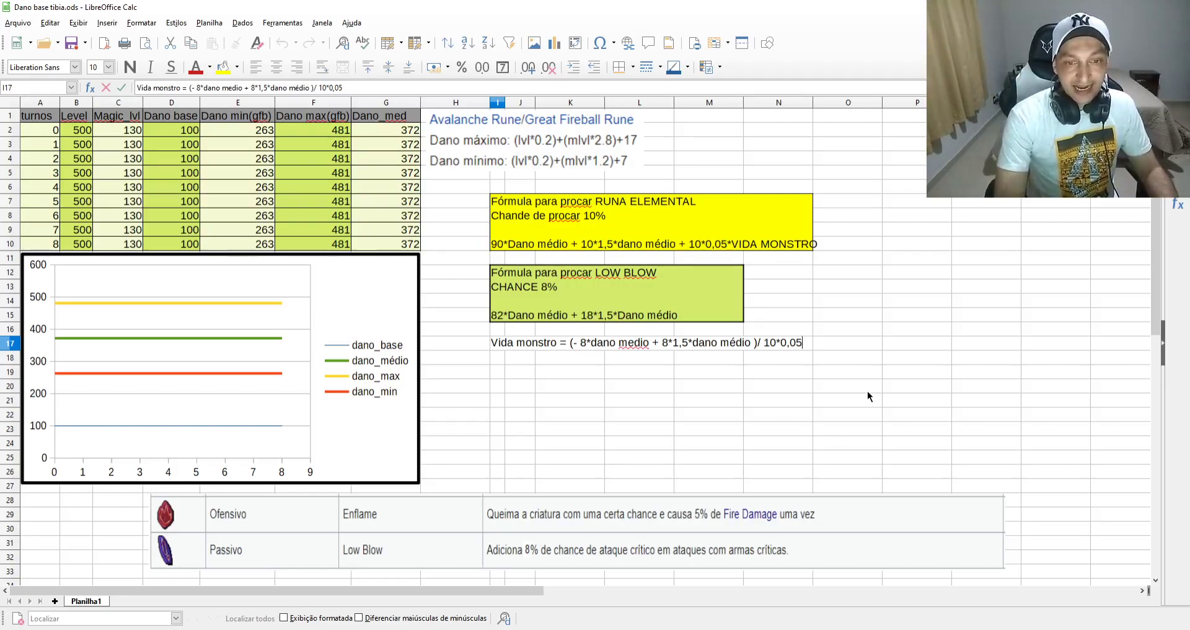
pyautogui.press('Return')
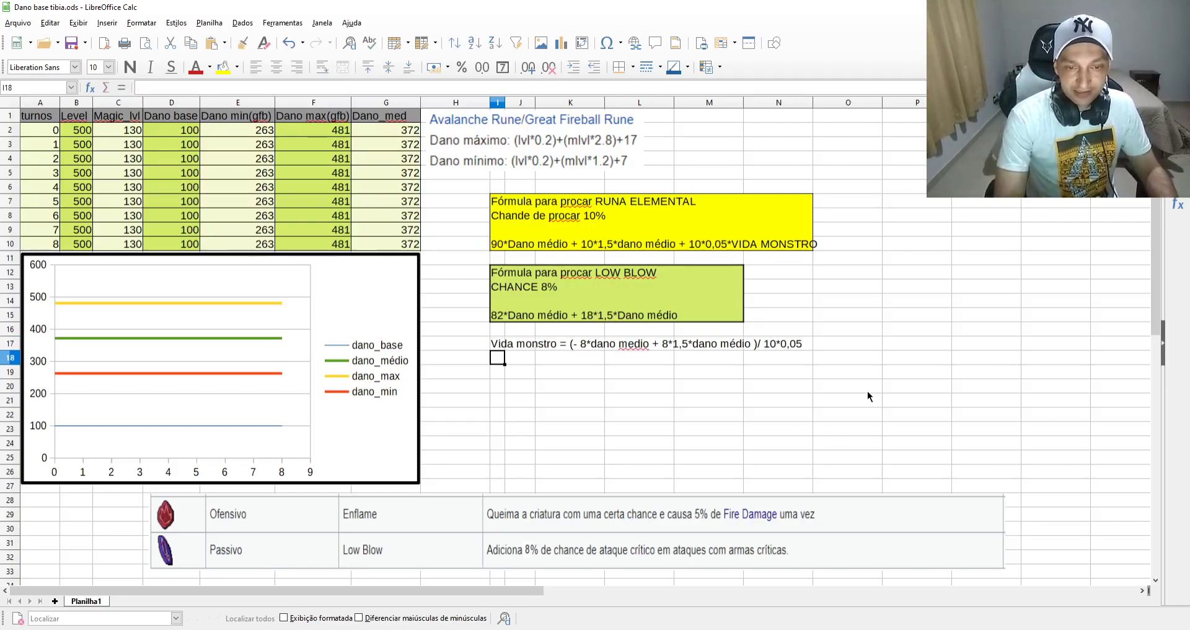
pyautogui.moveTo(500, 343); pyautogui.dragTo(801, 346)
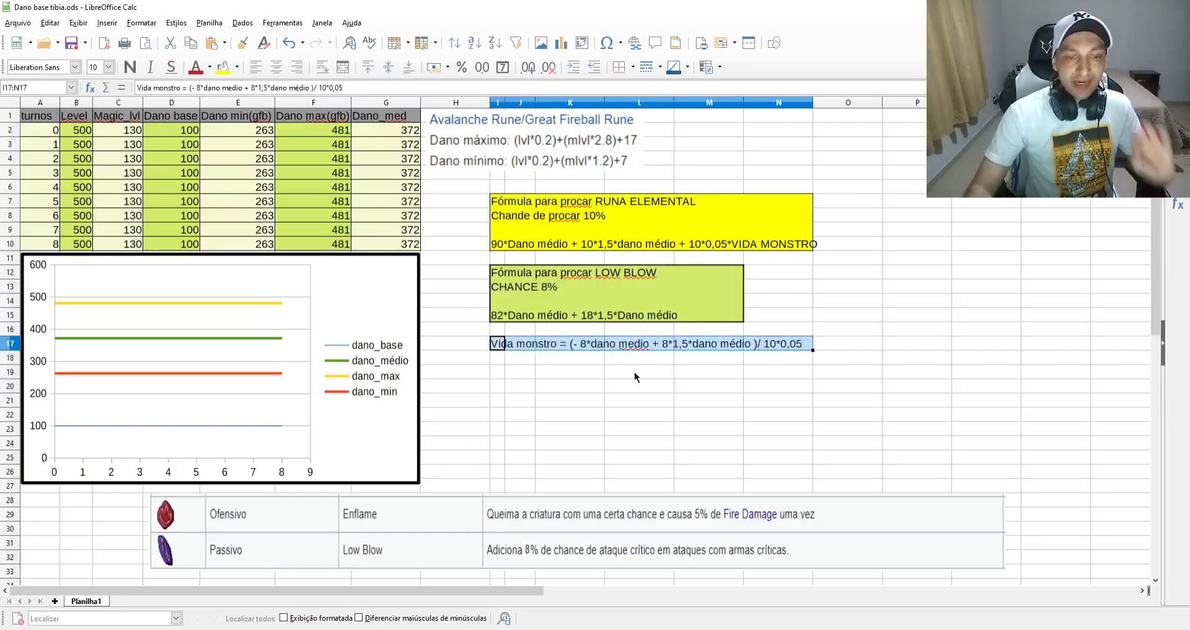
pyautogui.click(497, 371)
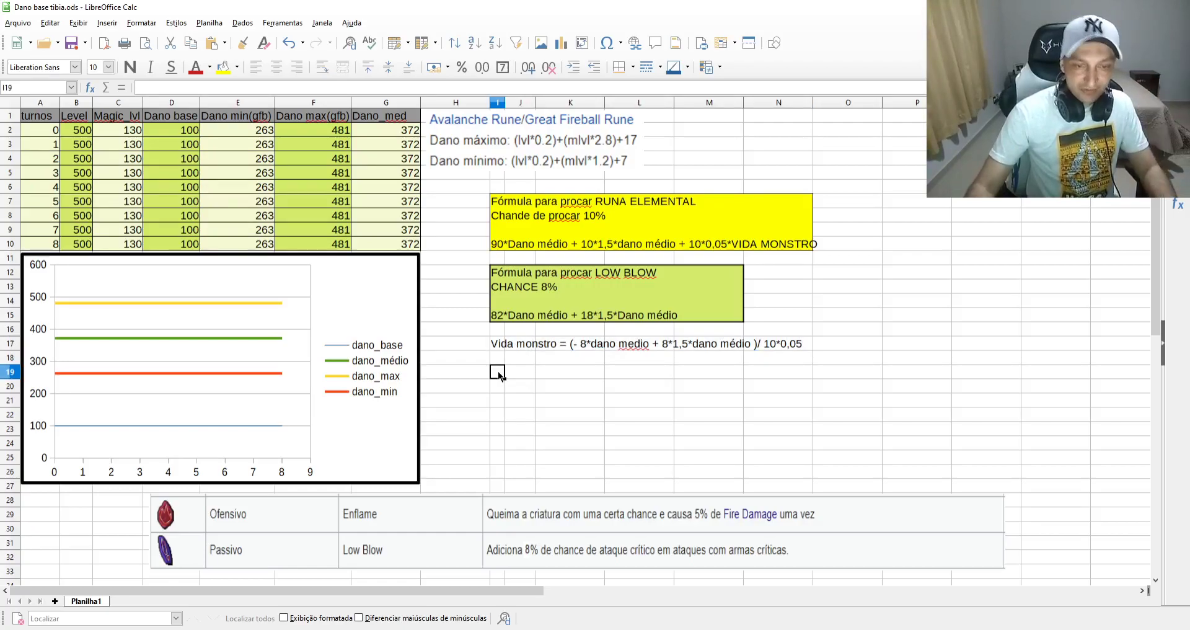
pyautogui.write('Vm')
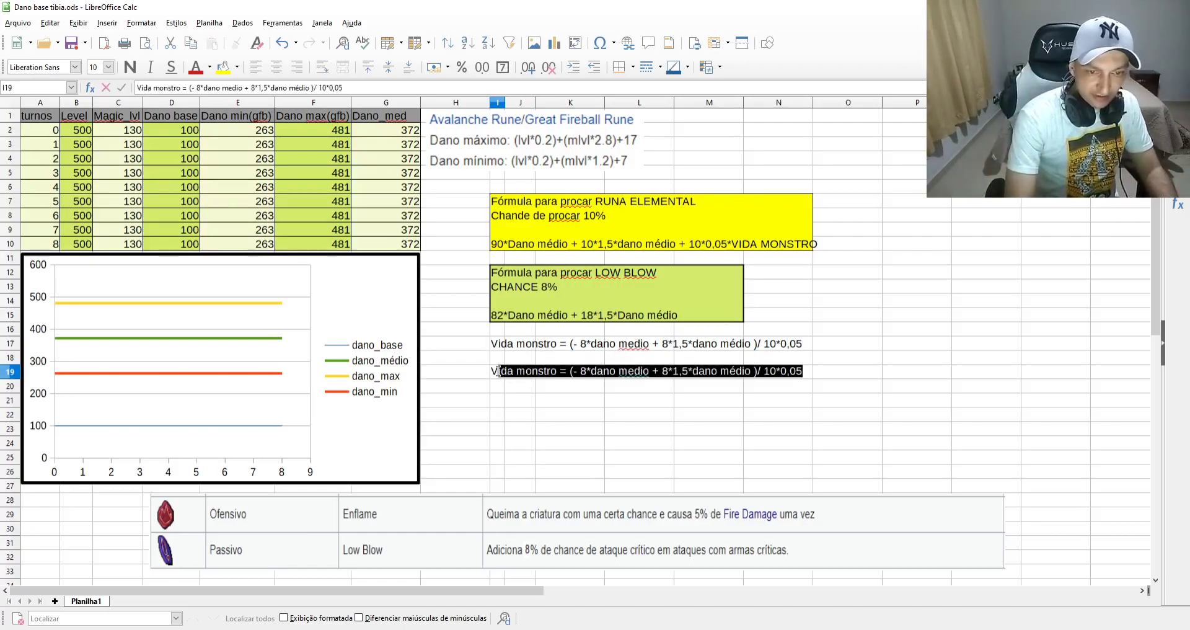
pyautogui.press('BackSpace')
pyautogui.press('BackSpace')
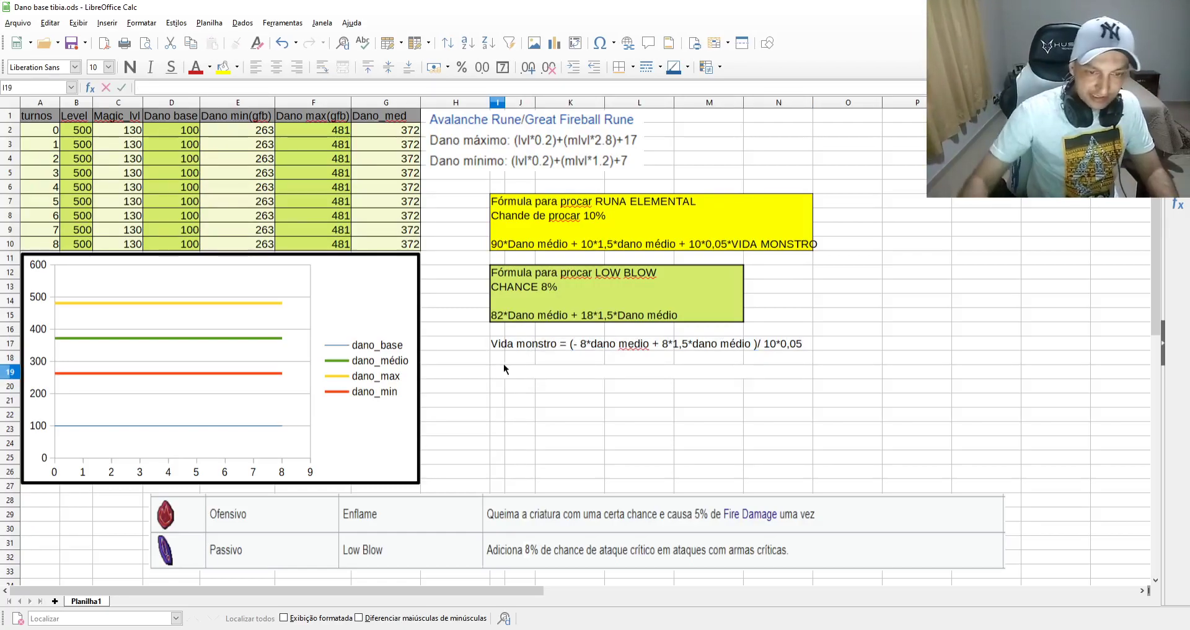
# - Begin the monster life calculation in cell I18 with "=-8*G2+", referencing the average damage in G2
pyautogui.click(499, 358)
pyautogui.write('=')
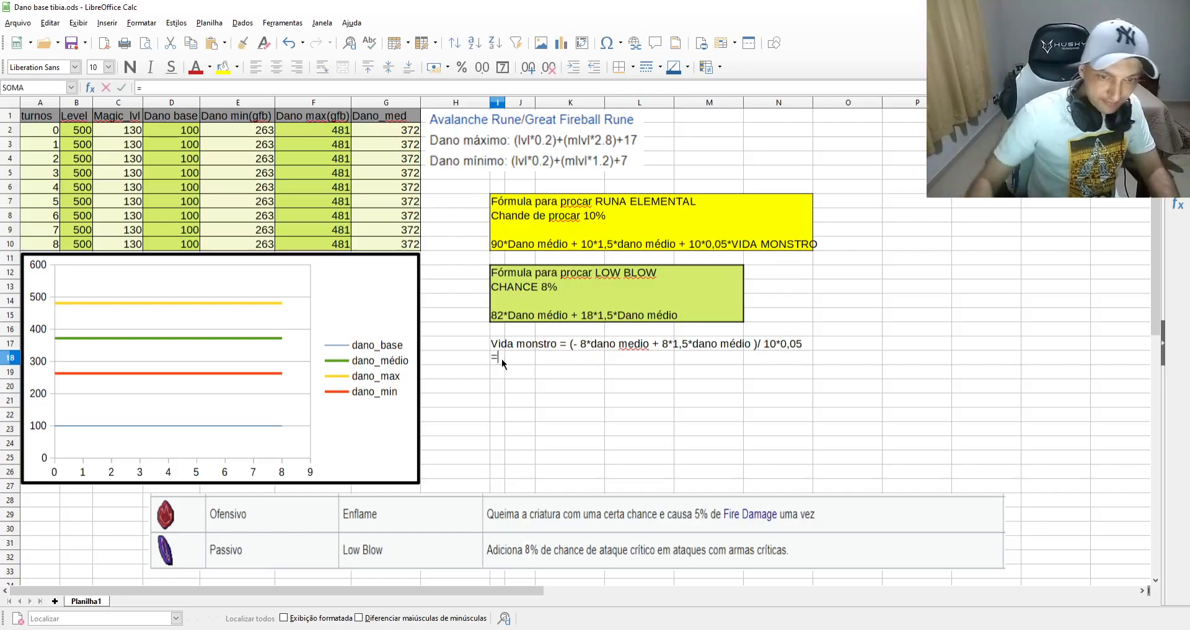
pyautogui.write('-***')
pyautogui.press('BackSpace')
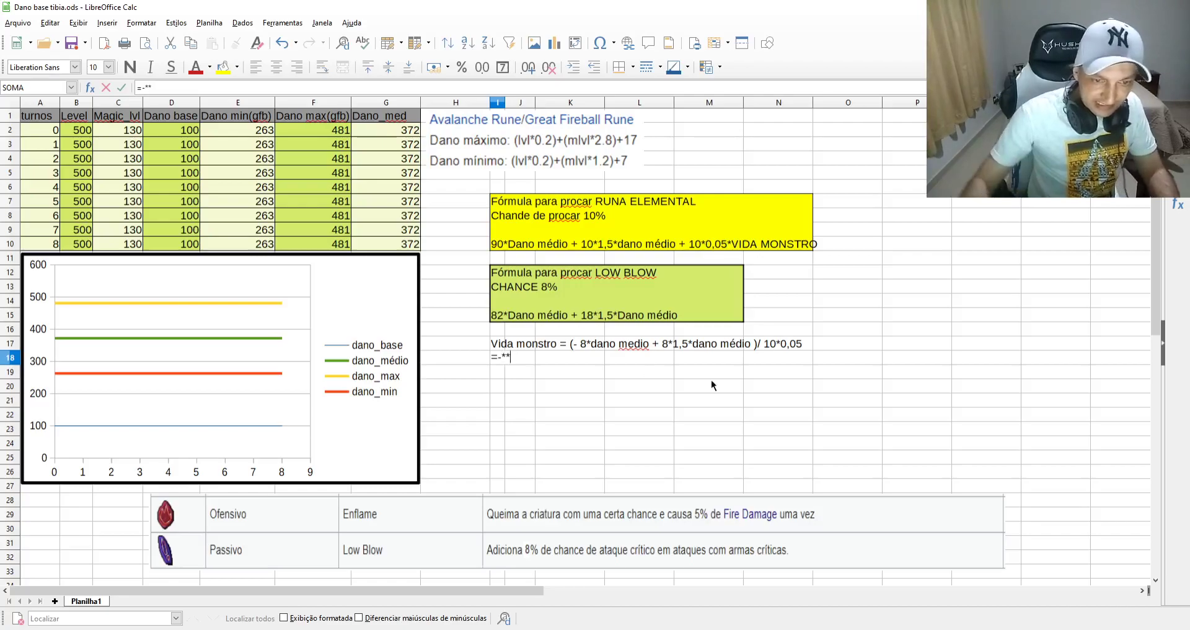
pyautogui.press('BackSpace')
pyautogui.press('BackSpace')
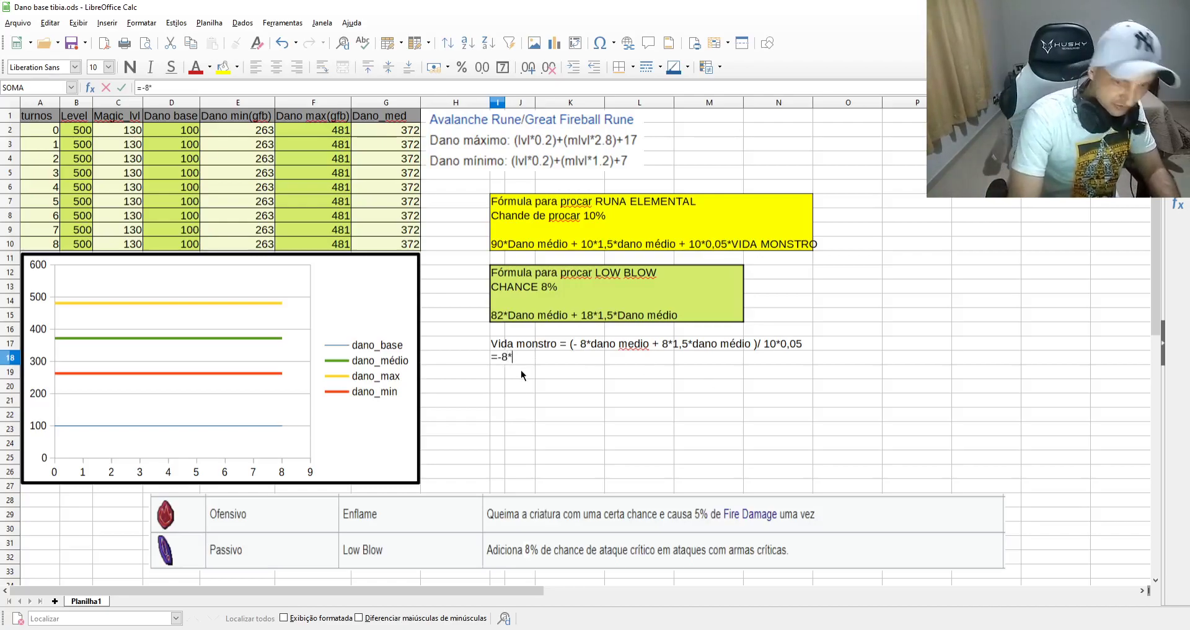
pyautogui.click(403, 132)
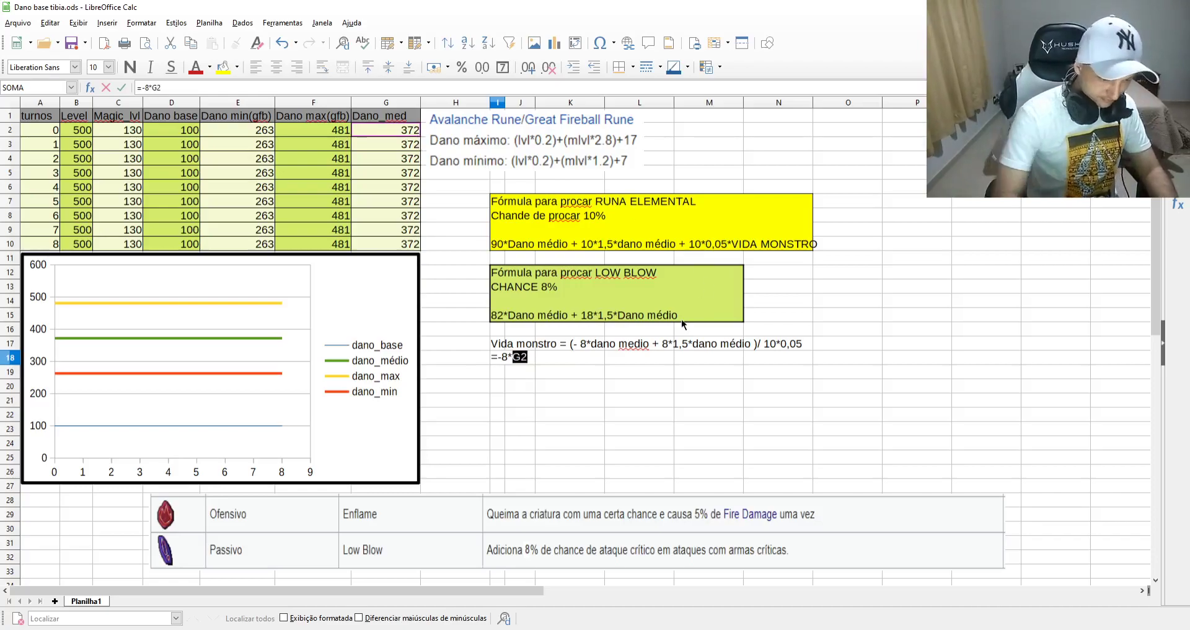
pyautogui.write('+')
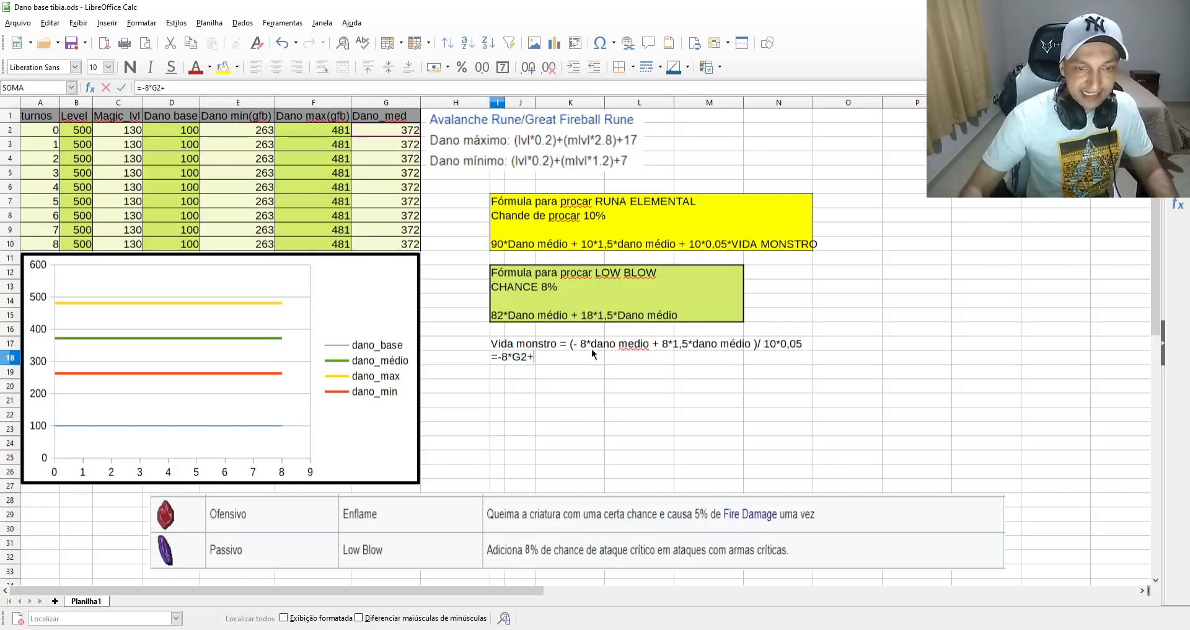
# - Add an opening parenthesis before -8 and complete the I18 formula as "=(-8*G2+8*1,5*G2)/(0,5)"
pyautogui.click(497, 355)
pyautogui.write('(')
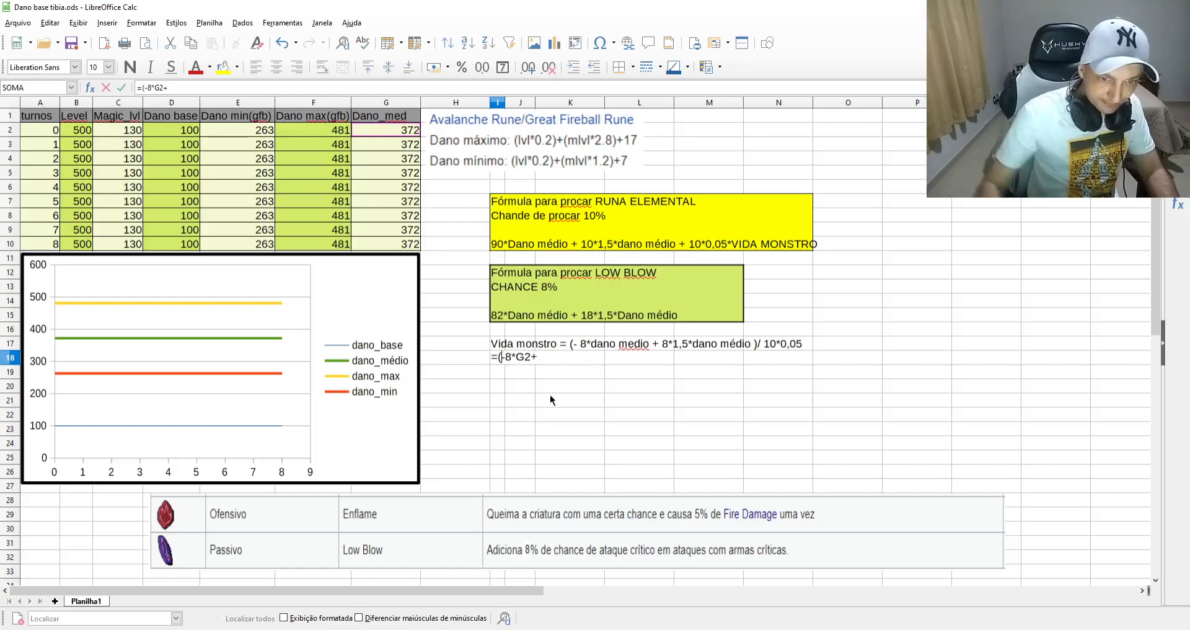
pyautogui.click(563, 355)
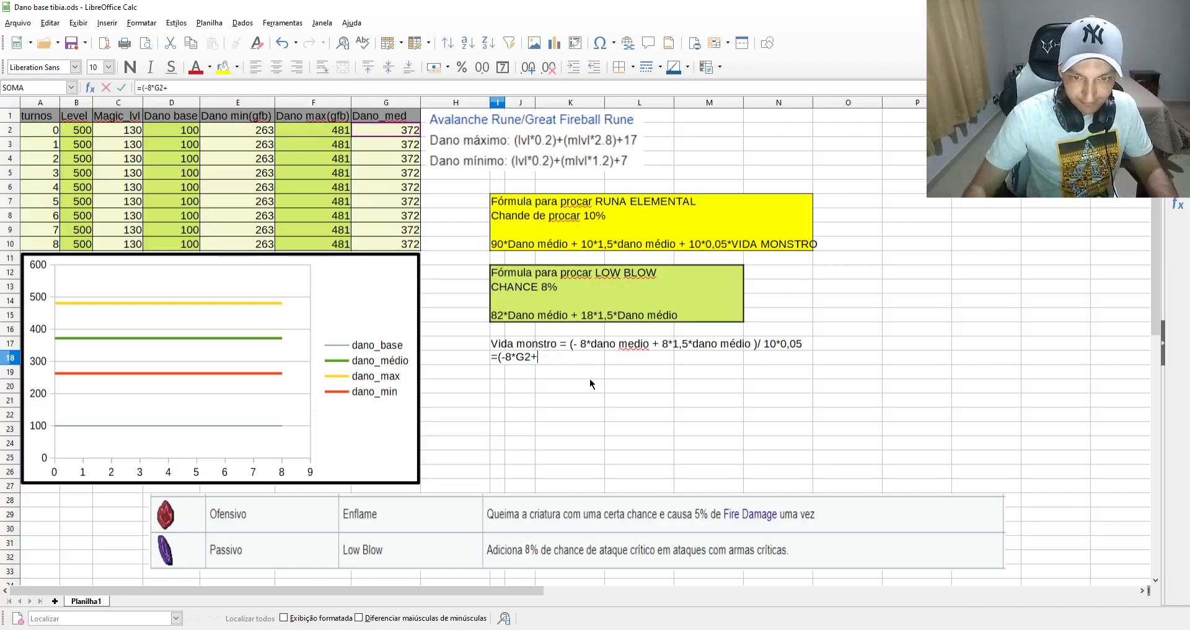
pyautogui.write('8*')
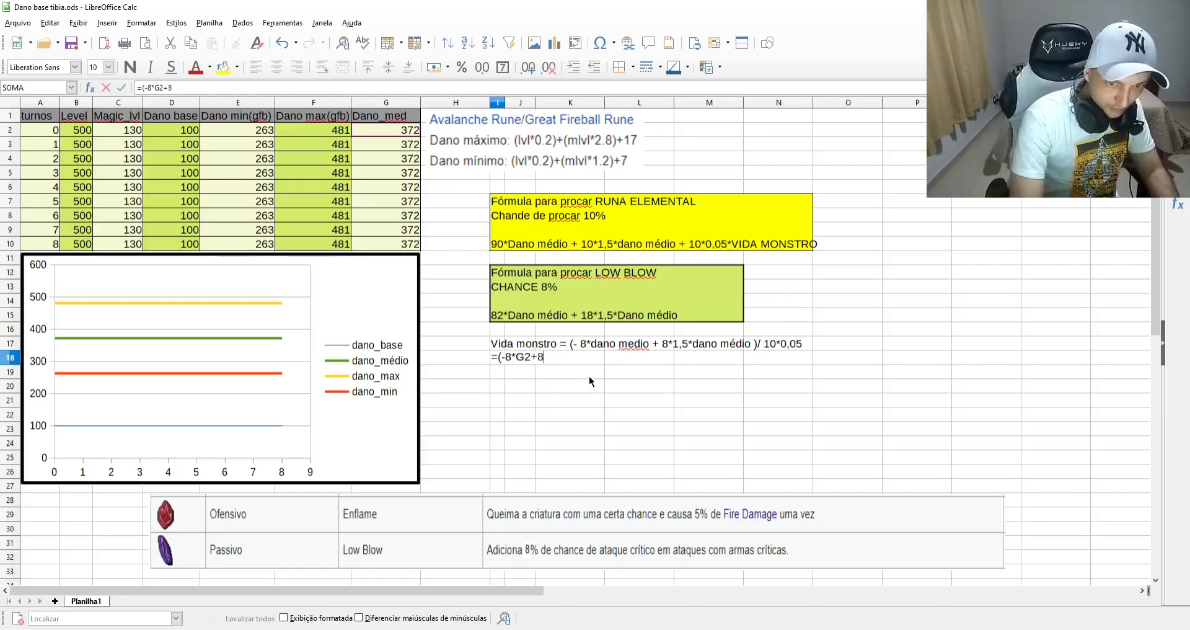
pyautogui.write('1,5')
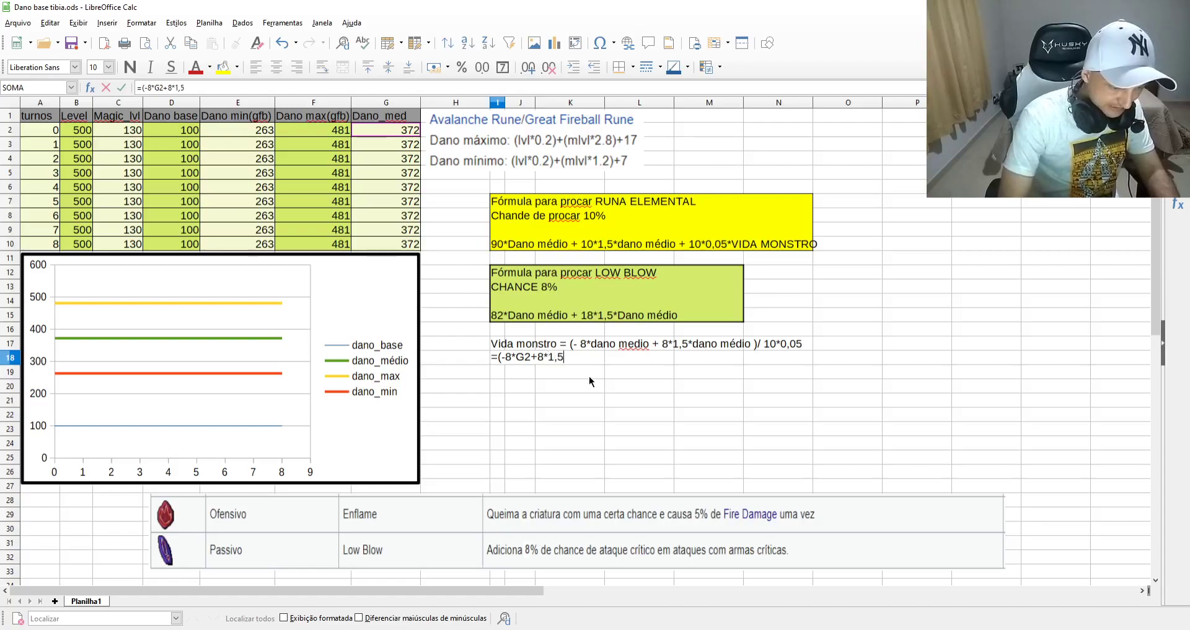
pyautogui.write('*')
pyautogui.click(399, 131)
pyautogui.write(')/')
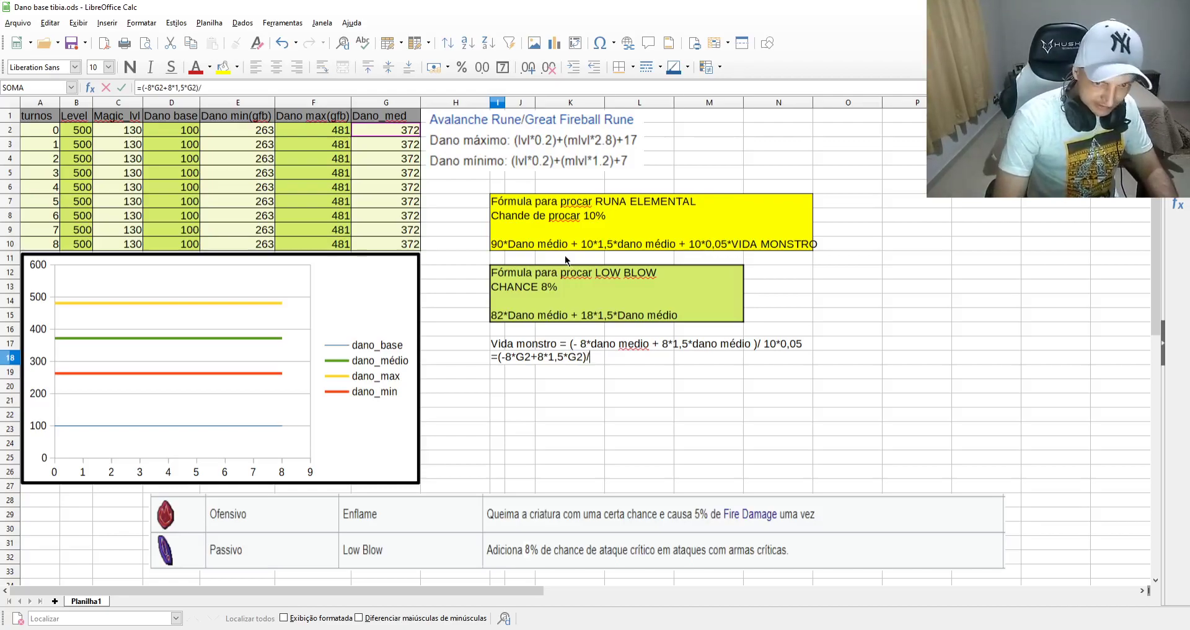
pyautogui.write('(0,5)')
pyautogui.press('Return')
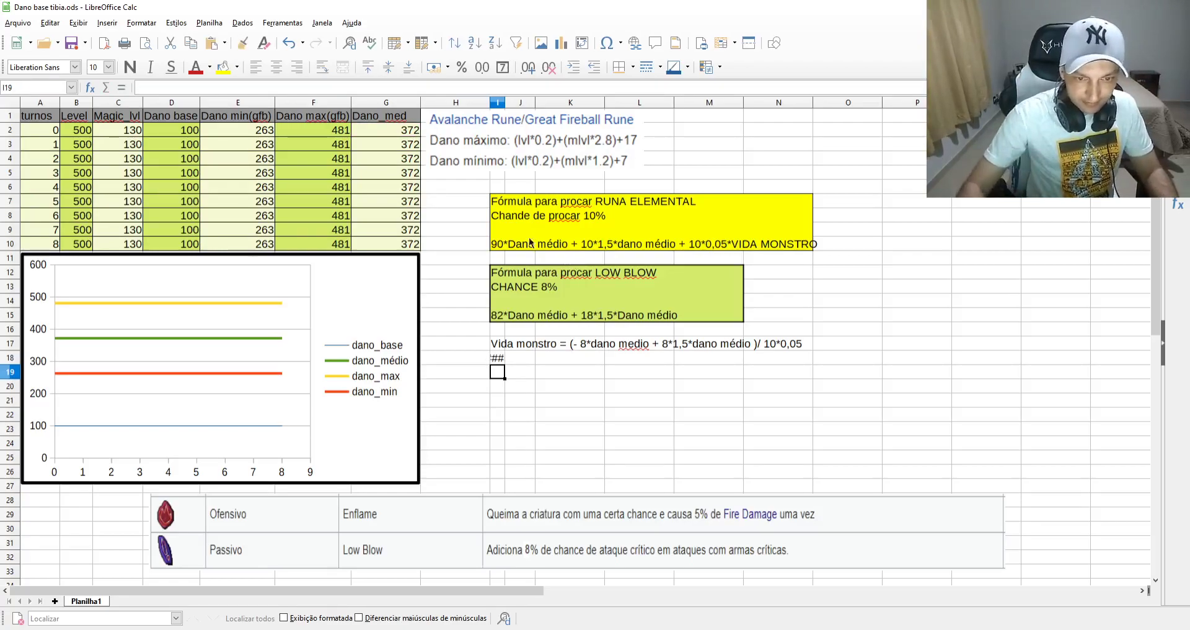
# - Widen column I just enough to display the full result of the monster life formula in I18
pyautogui.moveTo(505, 102); pyautogui.dragTo(533, 103)
pyautogui.click(495, 361)
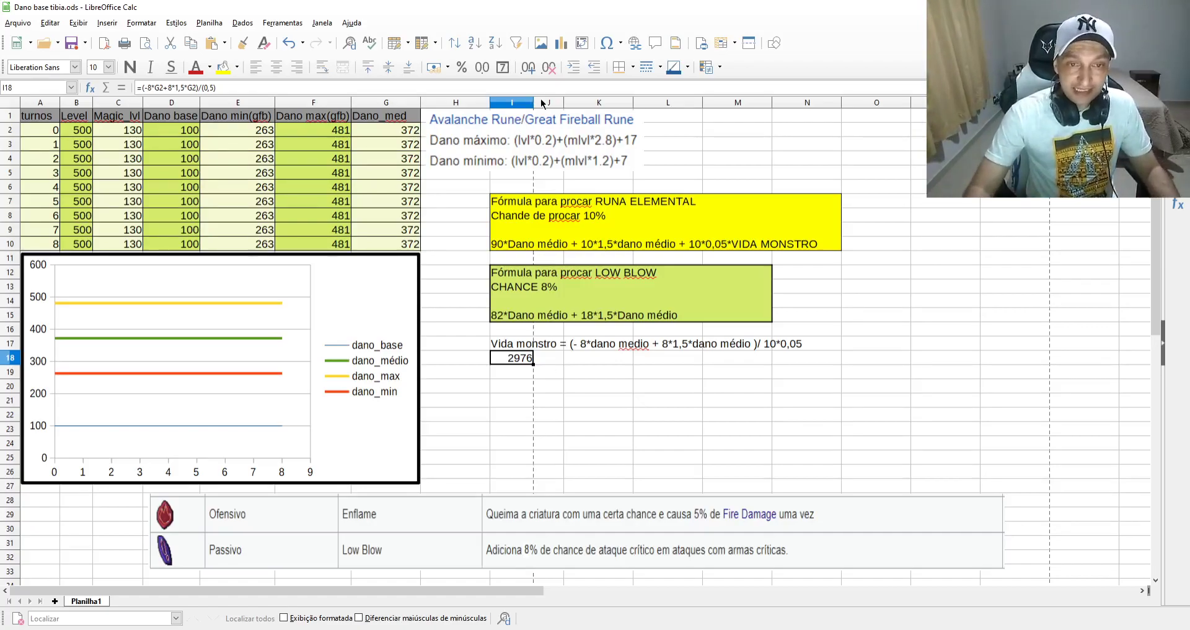
pyautogui.moveTo(533, 102); pyautogui.dragTo(526, 102)
pyautogui.click(956, 288)
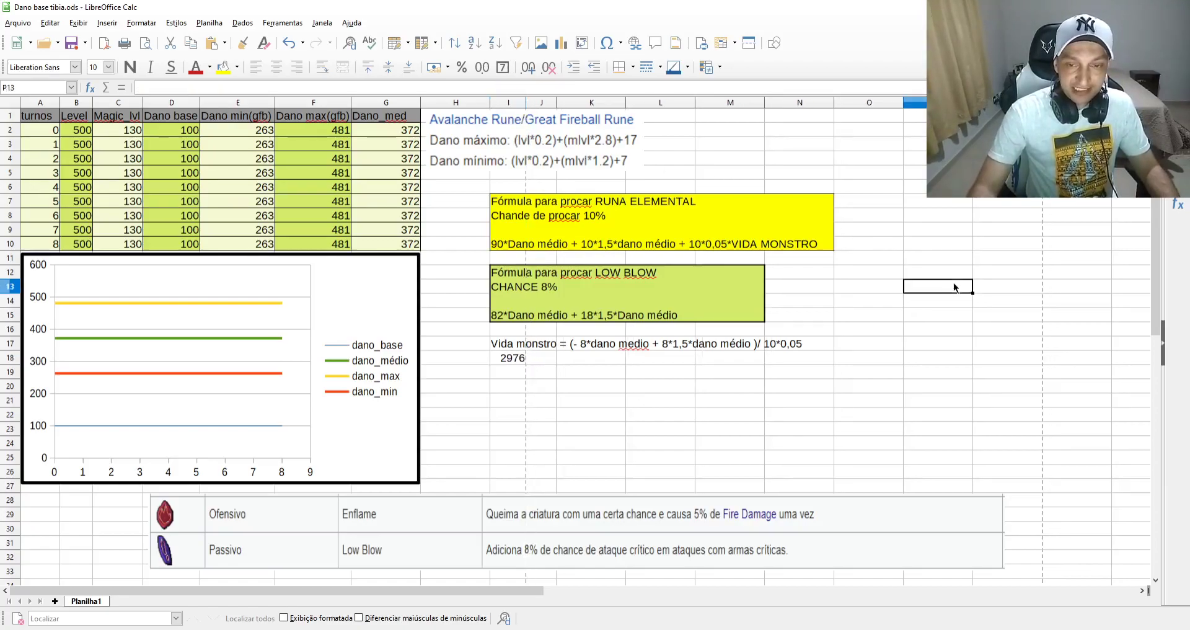
# - Fill the monster life range I17:N18 with lime green and draw an outer border around it
pyautogui.moveTo(500, 351); pyautogui.dragTo(806, 363)
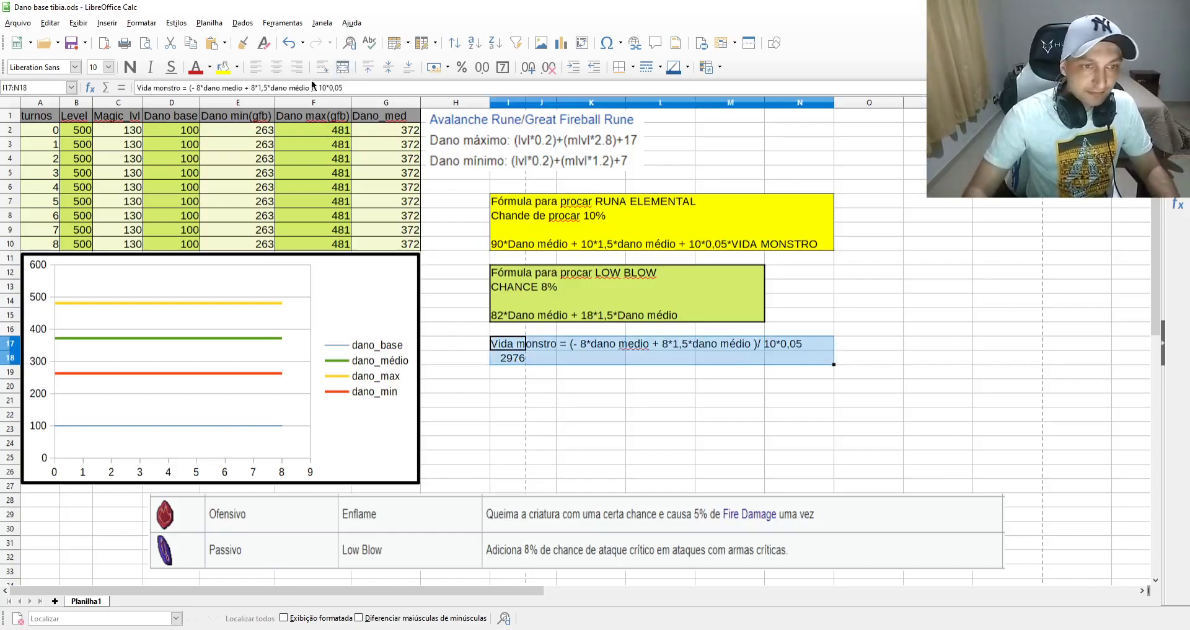
pyautogui.click(237, 67)
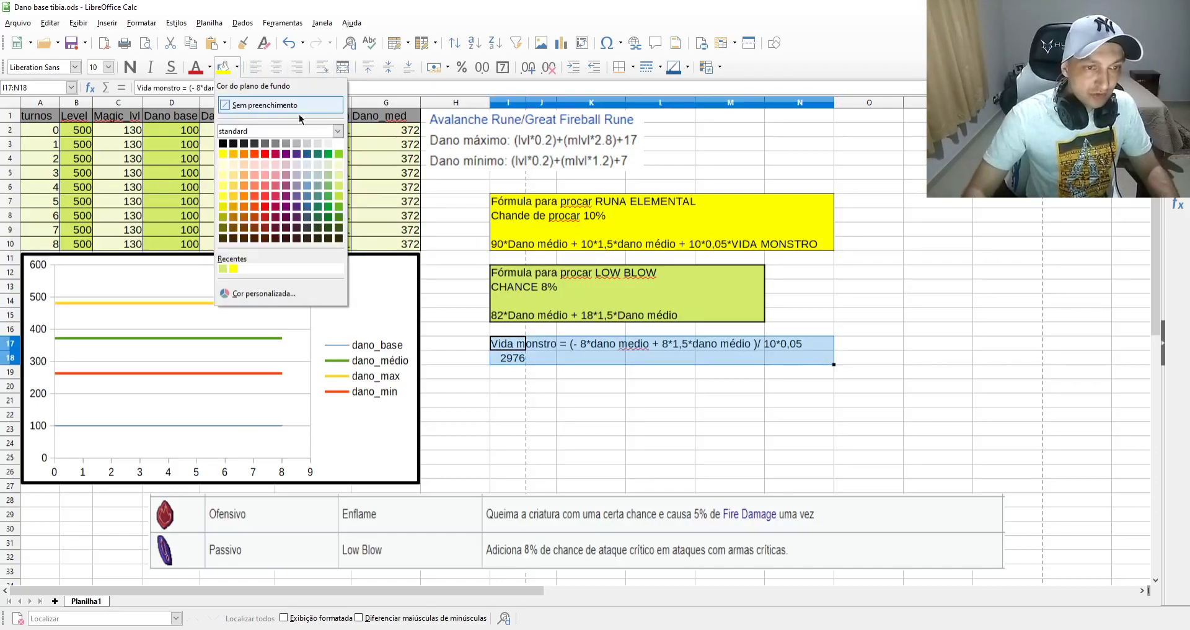
pyautogui.click(327, 185)
pyautogui.moveTo(515, 350); pyautogui.dragTo(816, 364)
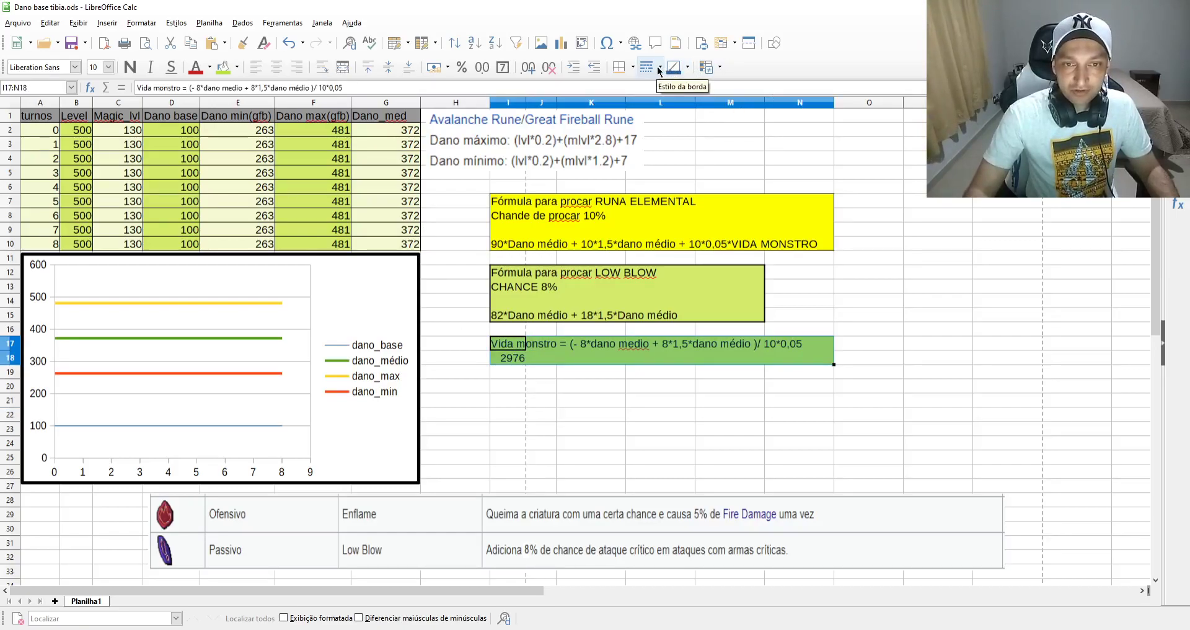
pyautogui.click(632, 67)
pyautogui.click(669, 117)
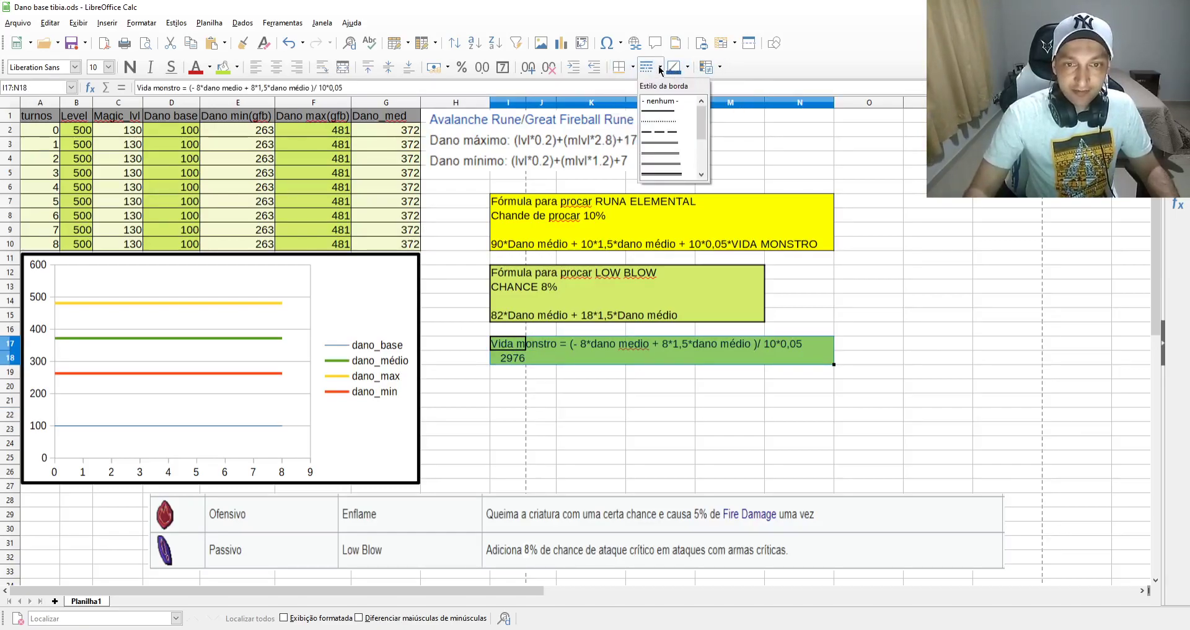
pyautogui.click(822, 344)
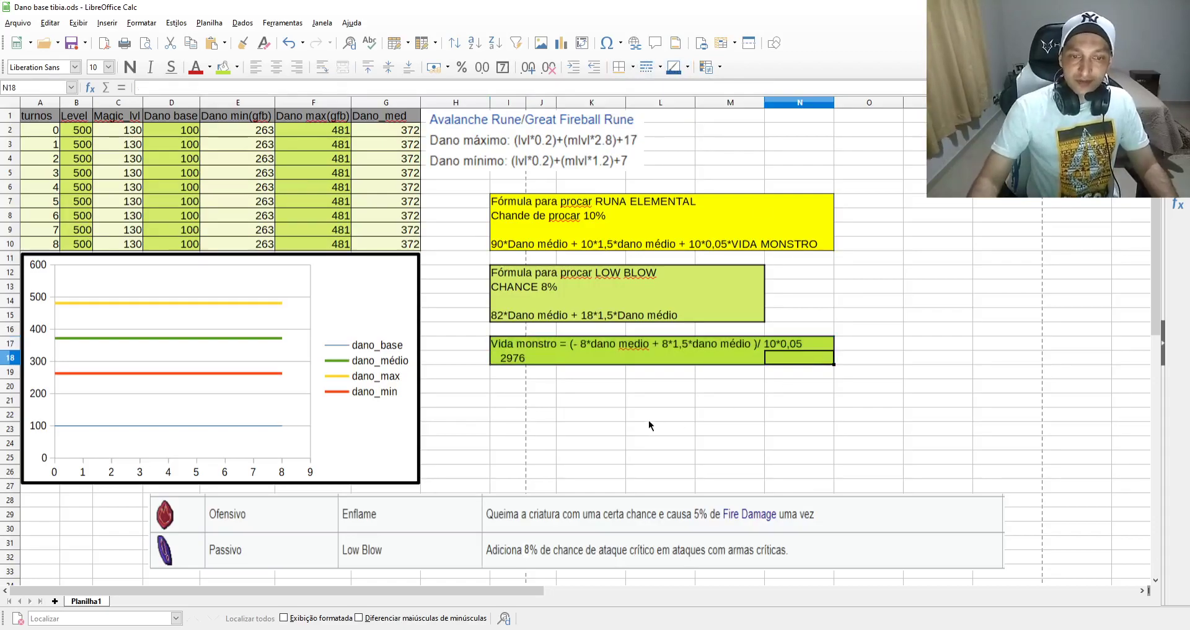
pyautogui.click(541, 400)
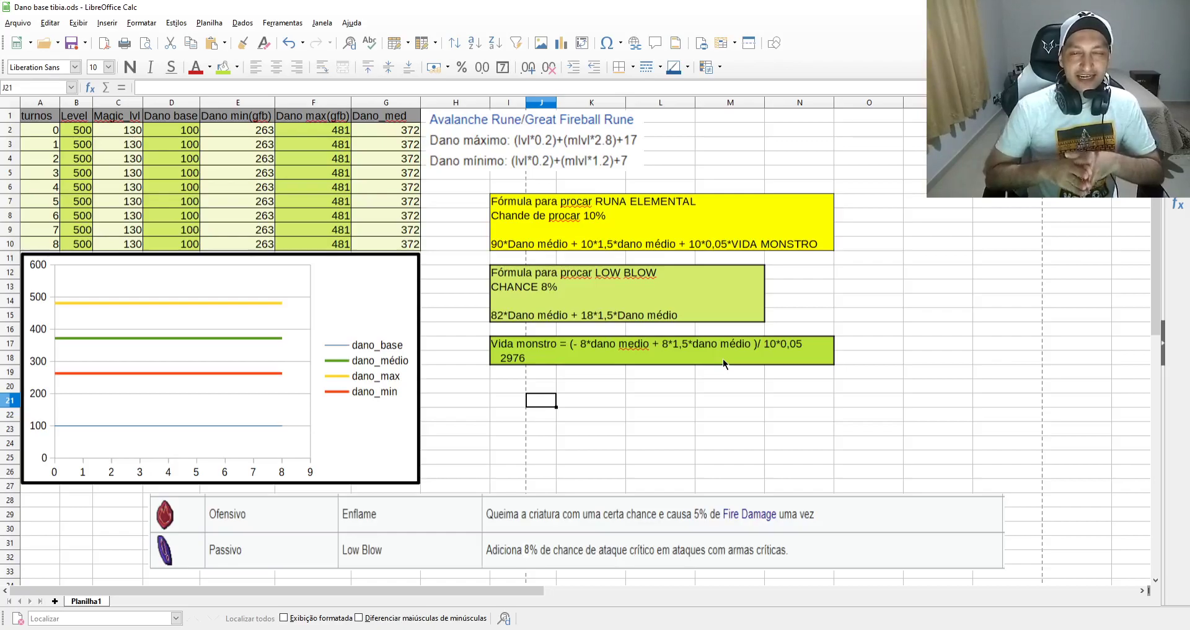
# - Set the first-row Level in B2 to 800 and the Magic_lvl in C2 to 143
pyautogui.click(79, 133)
pyautogui.doubleClick(93, 136)
pyautogui.click(141, 131)
pyautogui.write('143')
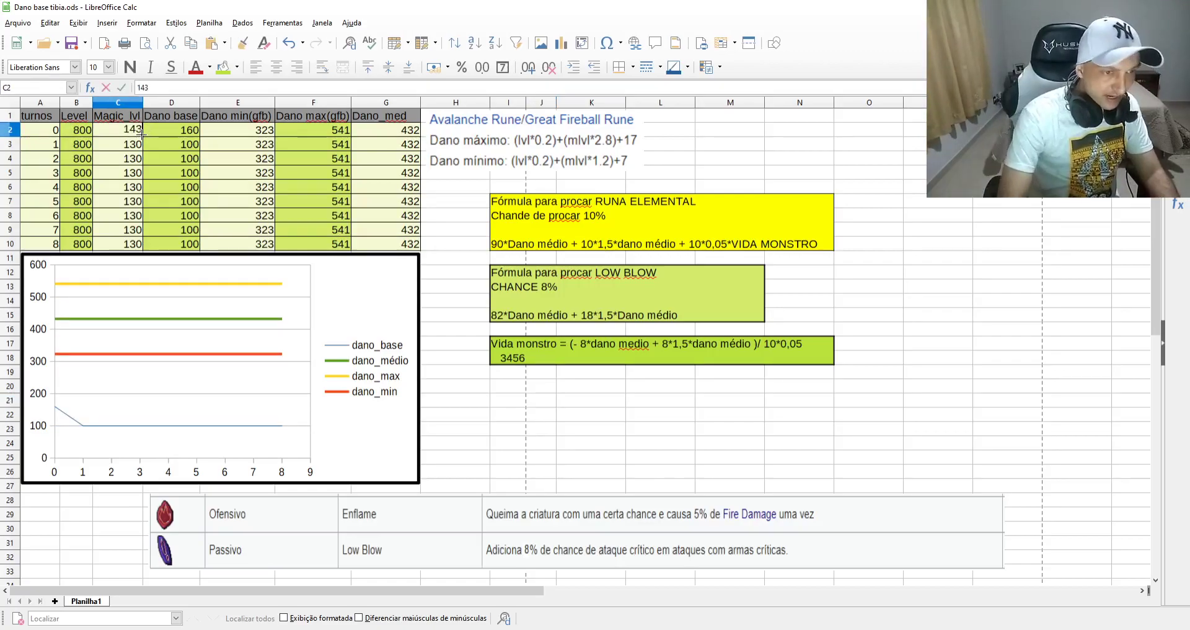
pyautogui.press('Return')
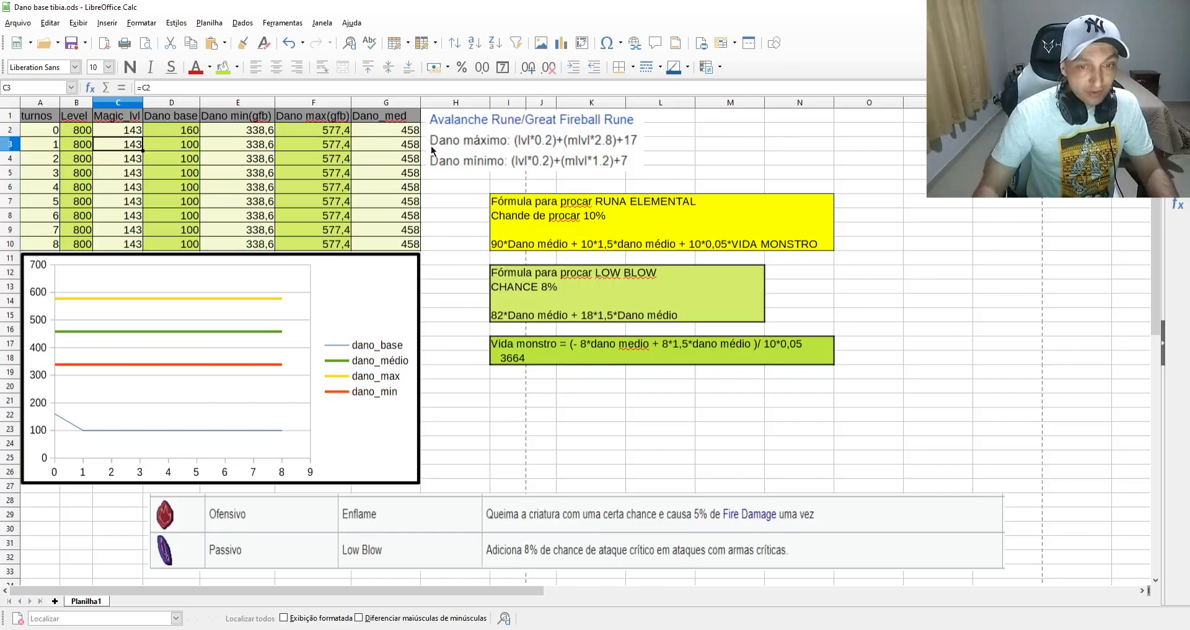
# - Examine the monster life result in I18 alongside its formula in I17 and the Low Blow formula in I15
pyautogui.click(509, 360)
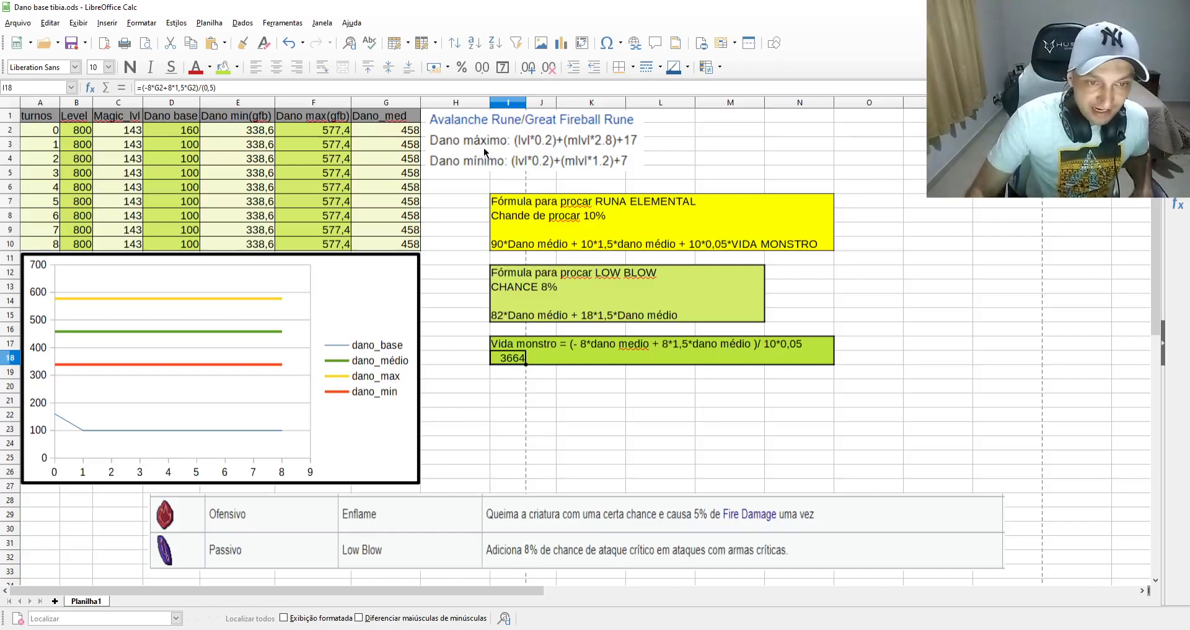
pyautogui.click(475, 126)
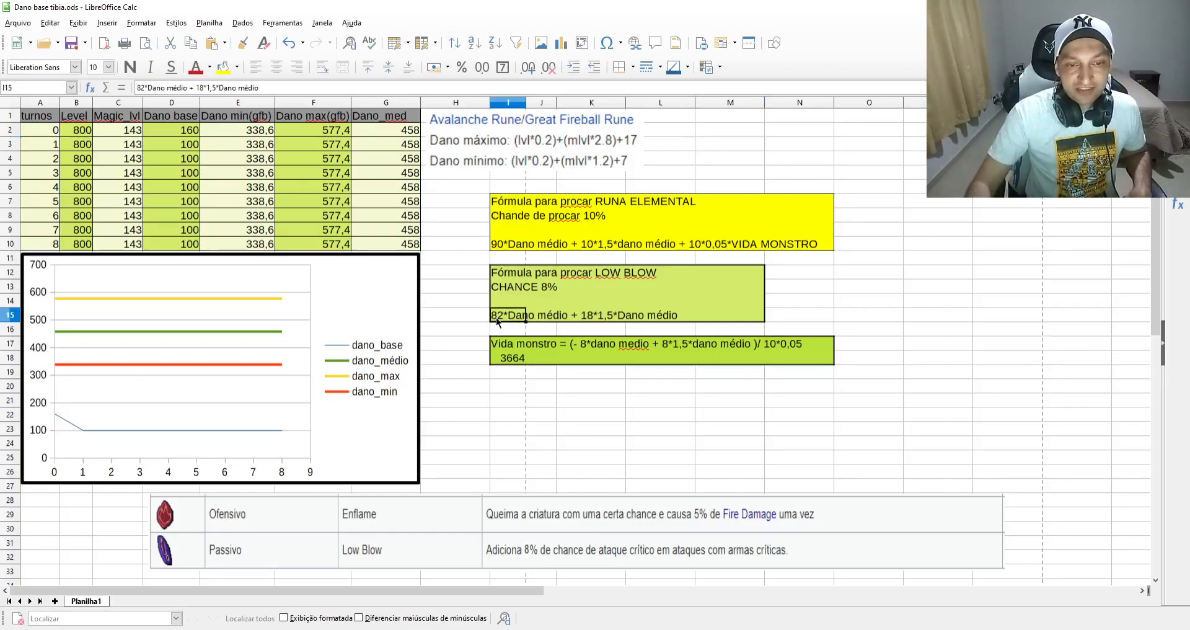
pyautogui.click(555, 319)
pyautogui.click(812, 315)
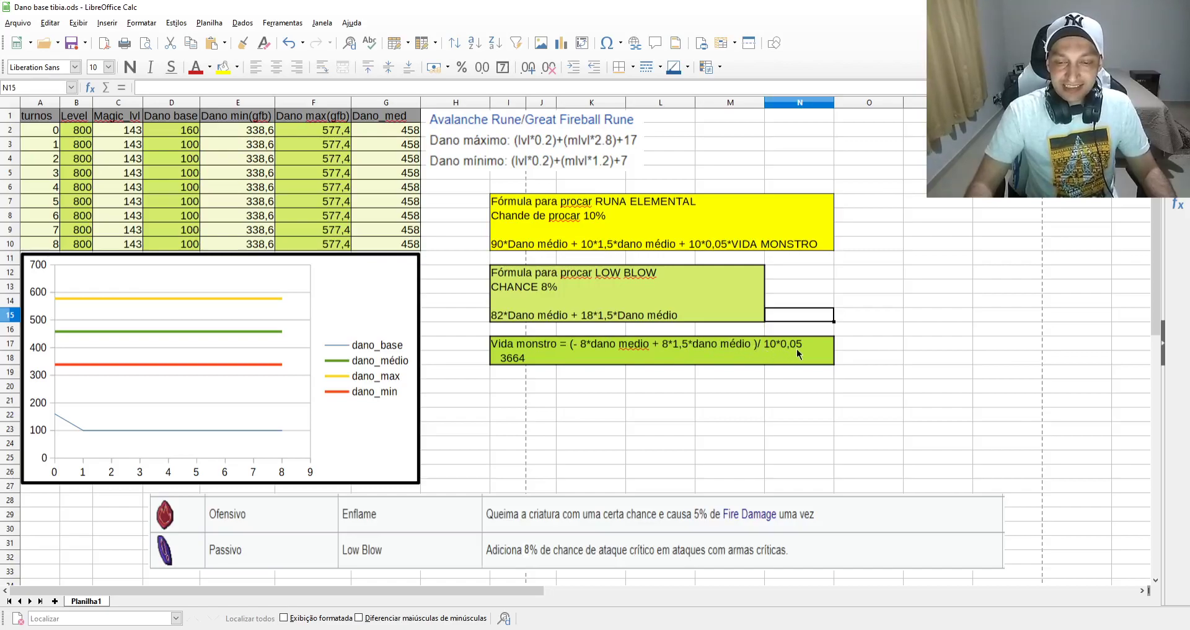
pyautogui.moveTo(512, 347); pyautogui.dragTo(527, 372)
pyautogui.click(516, 363)
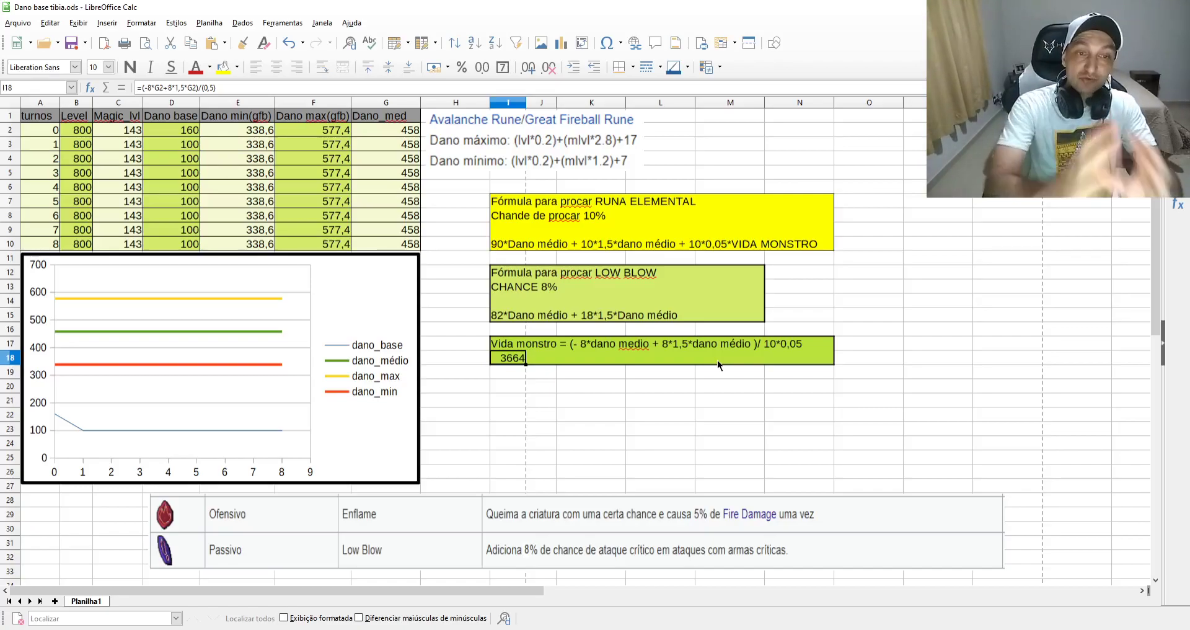
pyautogui.click(973, 284)
pyautogui.moveTo(499, 344); pyautogui.dragTo(786, 345)
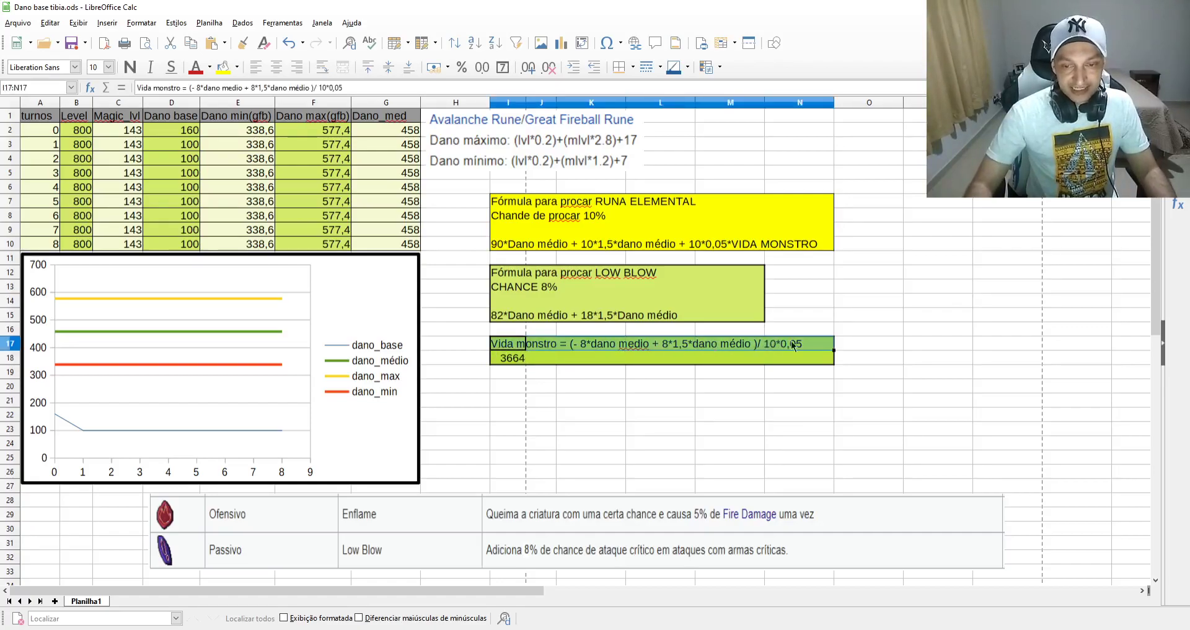
pyautogui.click(960, 345)
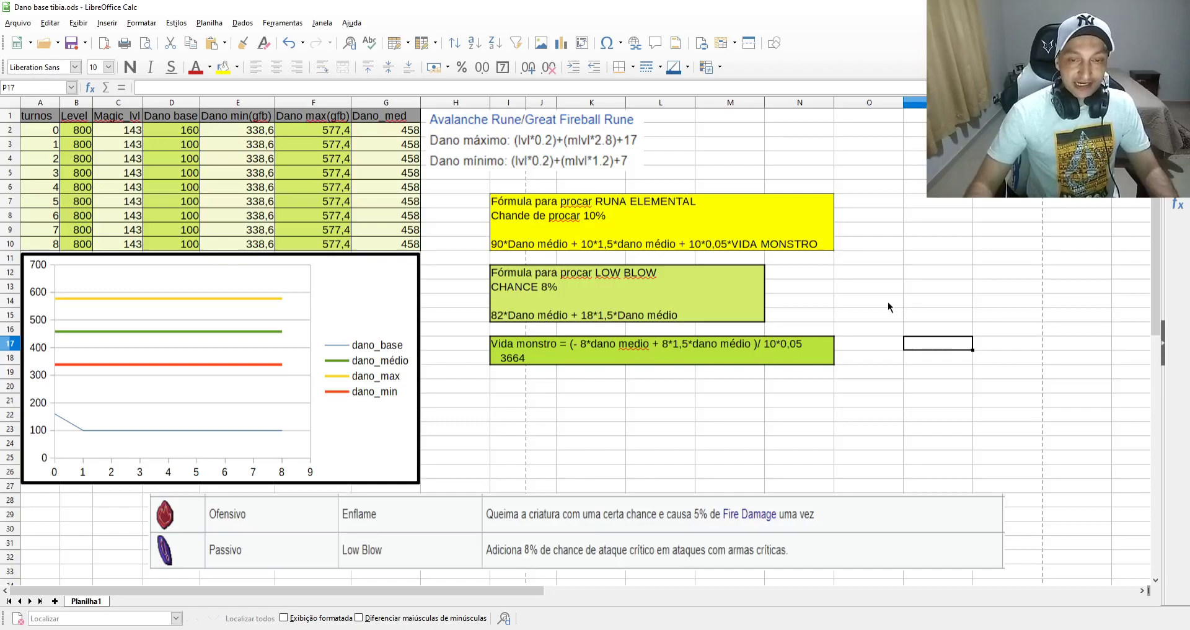
pyautogui.click(918, 306)
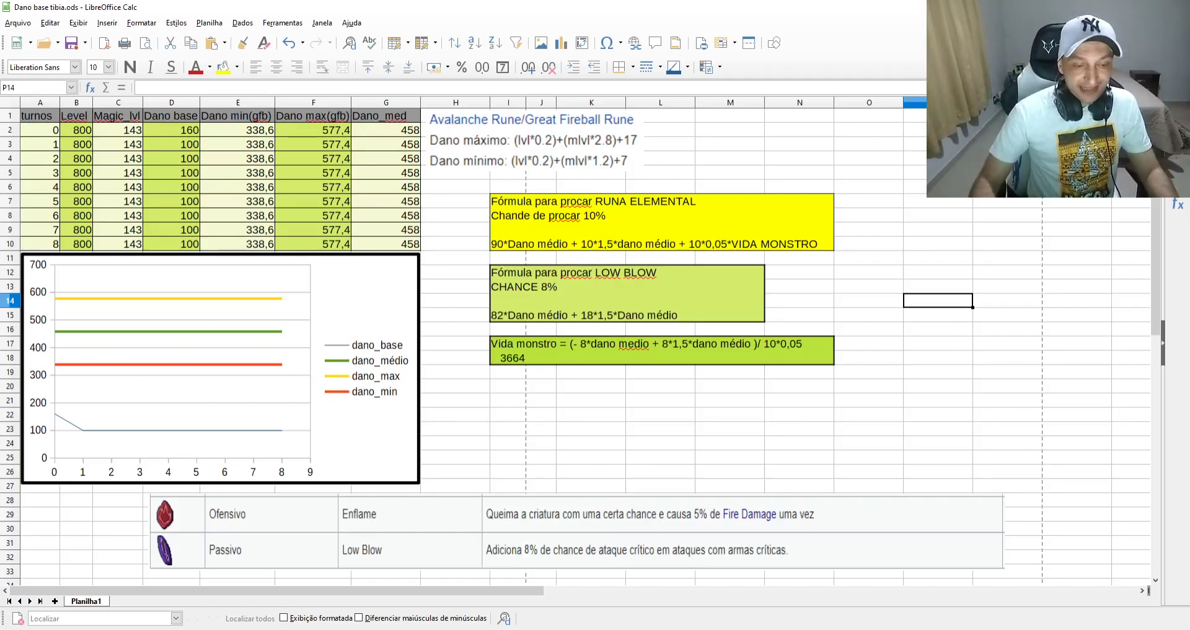
# - Switch to the DroidCam Client window and move it over the empty cells beside the monster life formula
pyautogui.moveTo(302, 627)
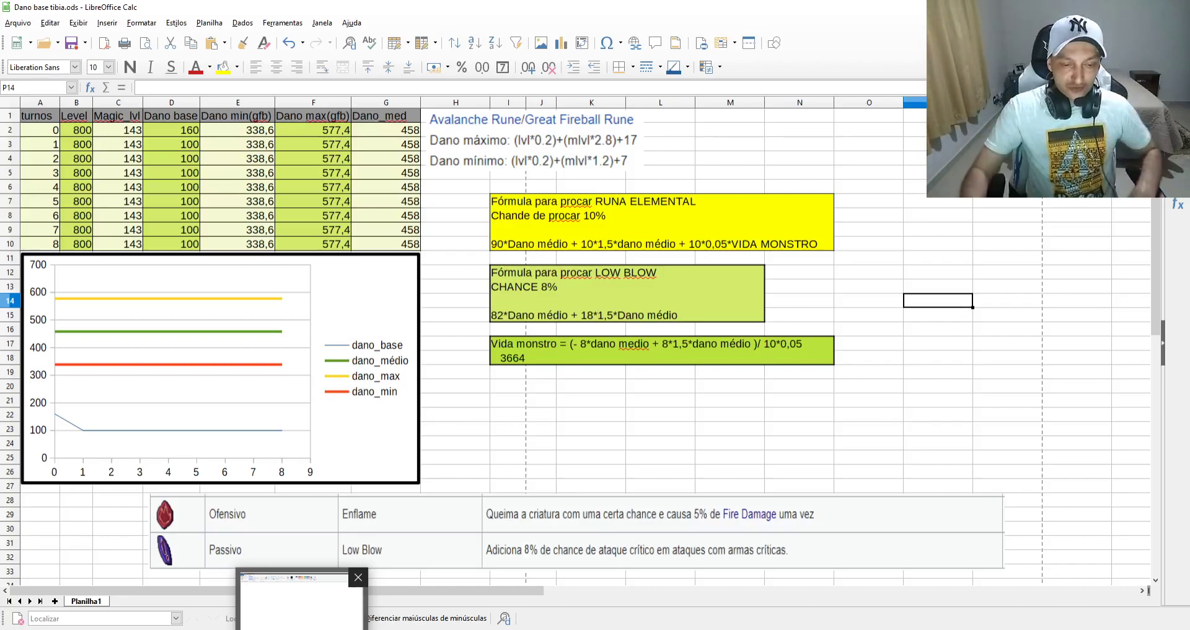
pyautogui.click(458, 595)
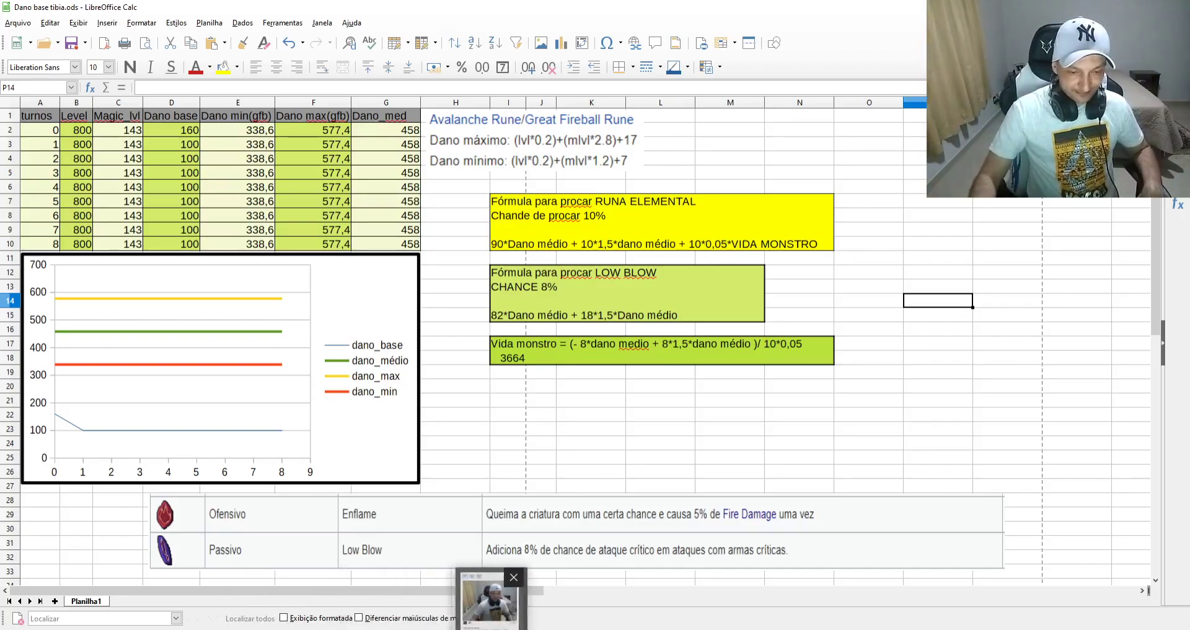
pyautogui.moveTo(139, 22); pyautogui.dragTo(1041, 299)
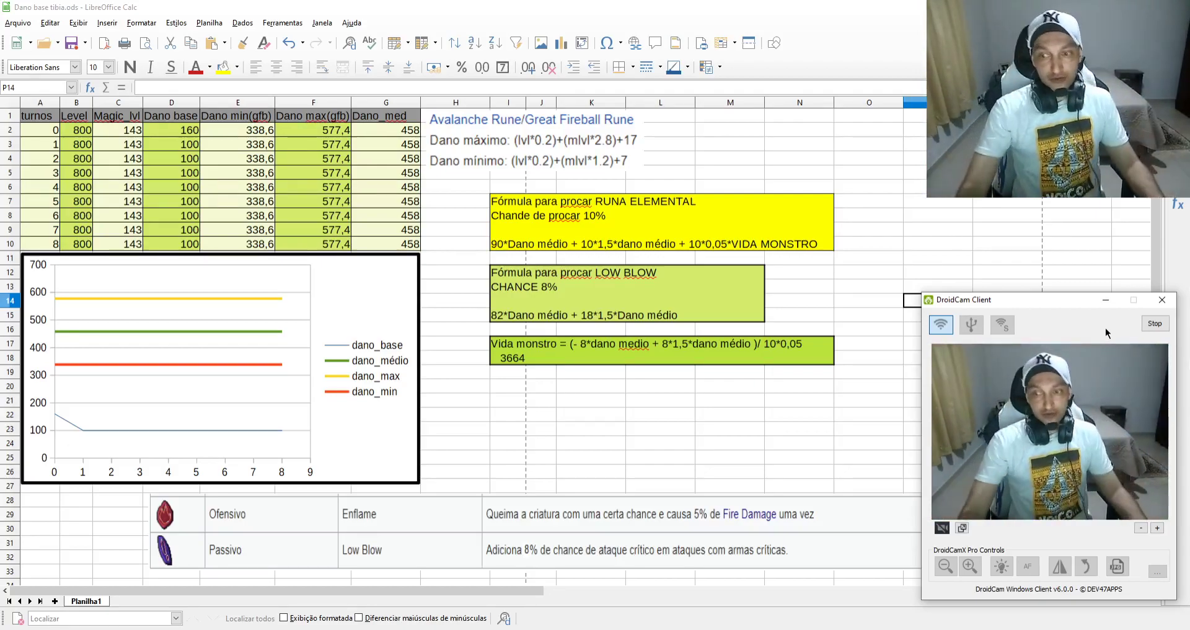
# - Minimize the DroidCam window, switch to Paint and draw a large black square outline in the middle of the blank canvas
pyautogui.click(1101, 300)
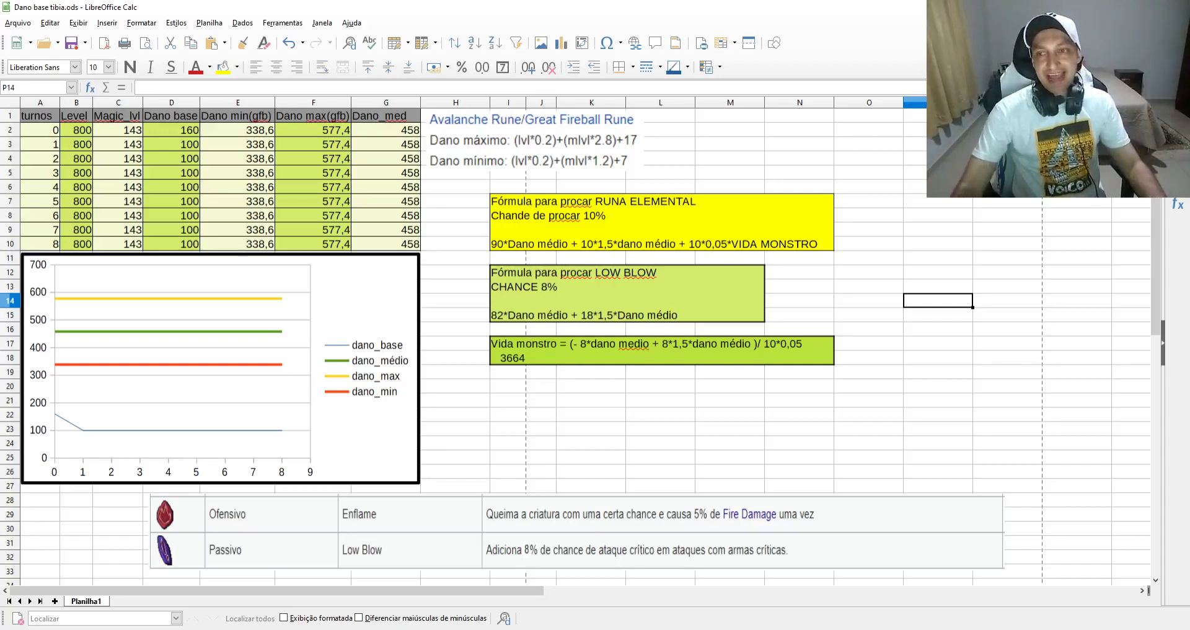
pyautogui.press('super+d')
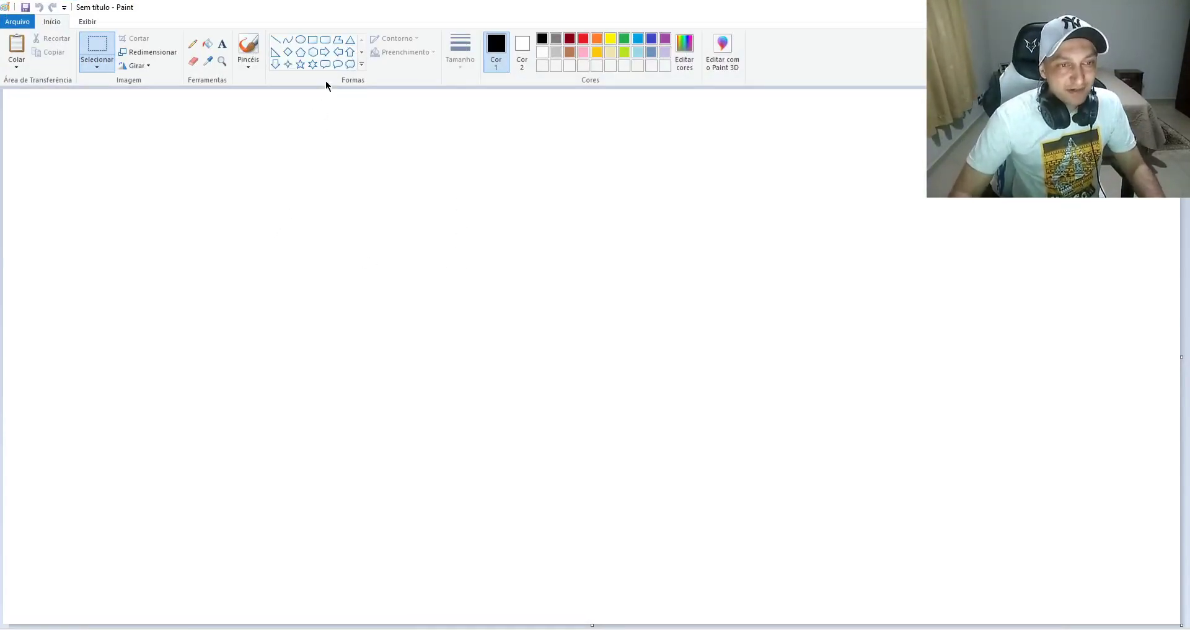
pyautogui.click(312, 40)
pyautogui.moveTo(398, 200); pyautogui.dragTo(691, 495)
pyautogui.click(763, 462)
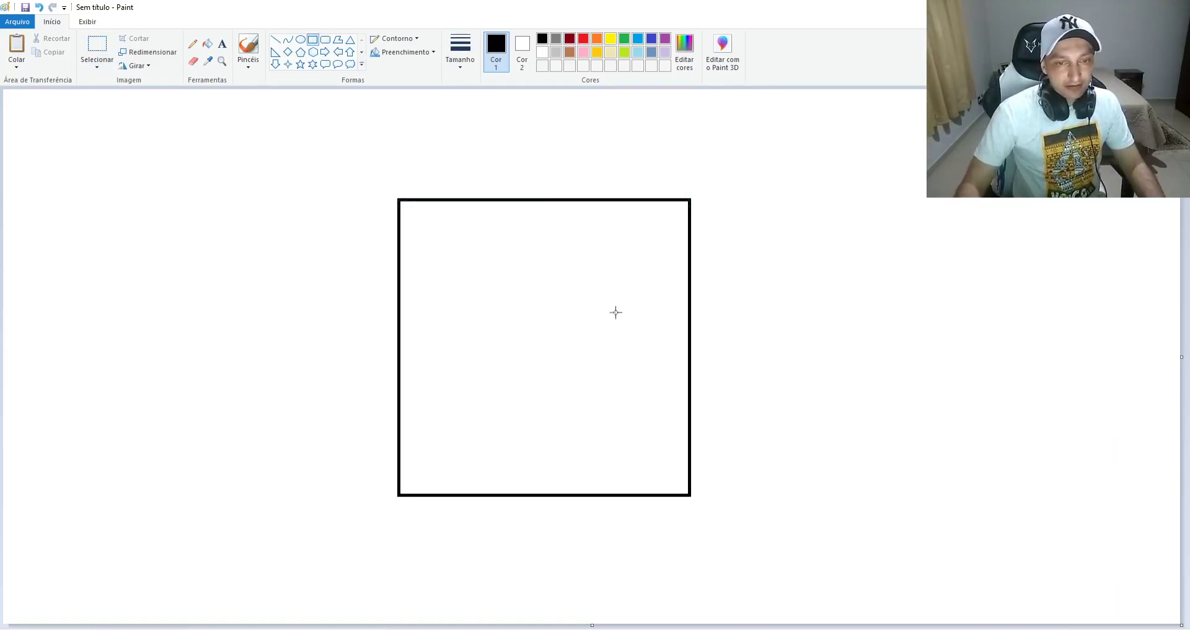
# - Add the text "SQM" at size 72 in the empty area left of the square
pyautogui.click(222, 46)
pyautogui.moveTo(120, 194); pyautogui.dragTo(285, 350)
pyautogui.click(100, 62)
pyautogui.click(89, 231)
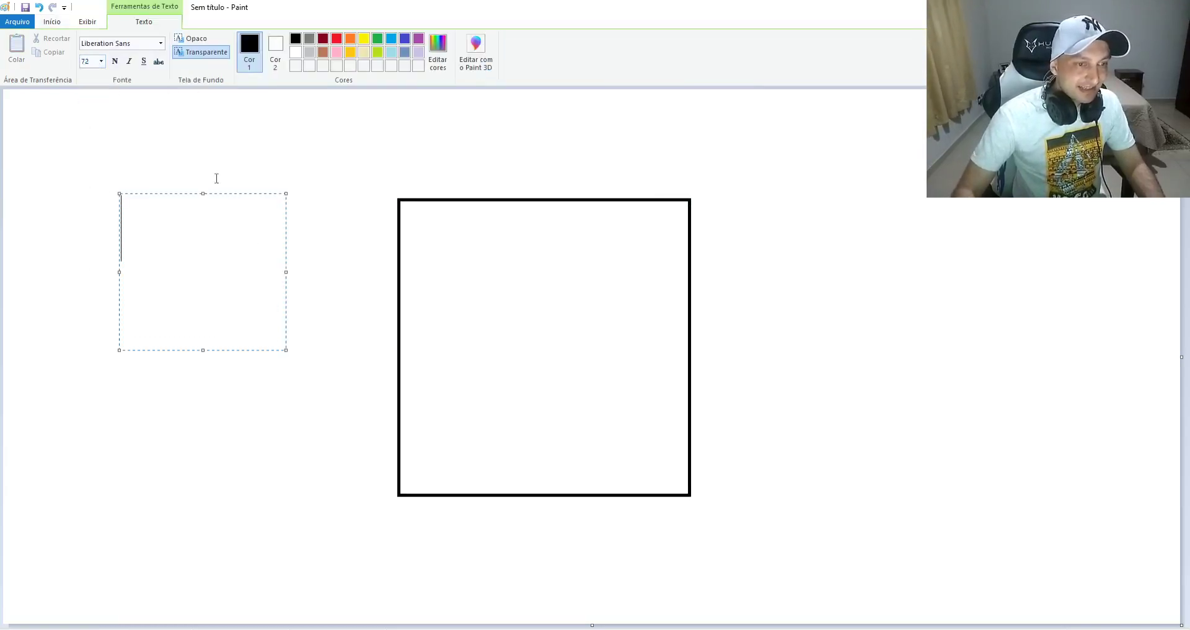
pyautogui.write('sQM')
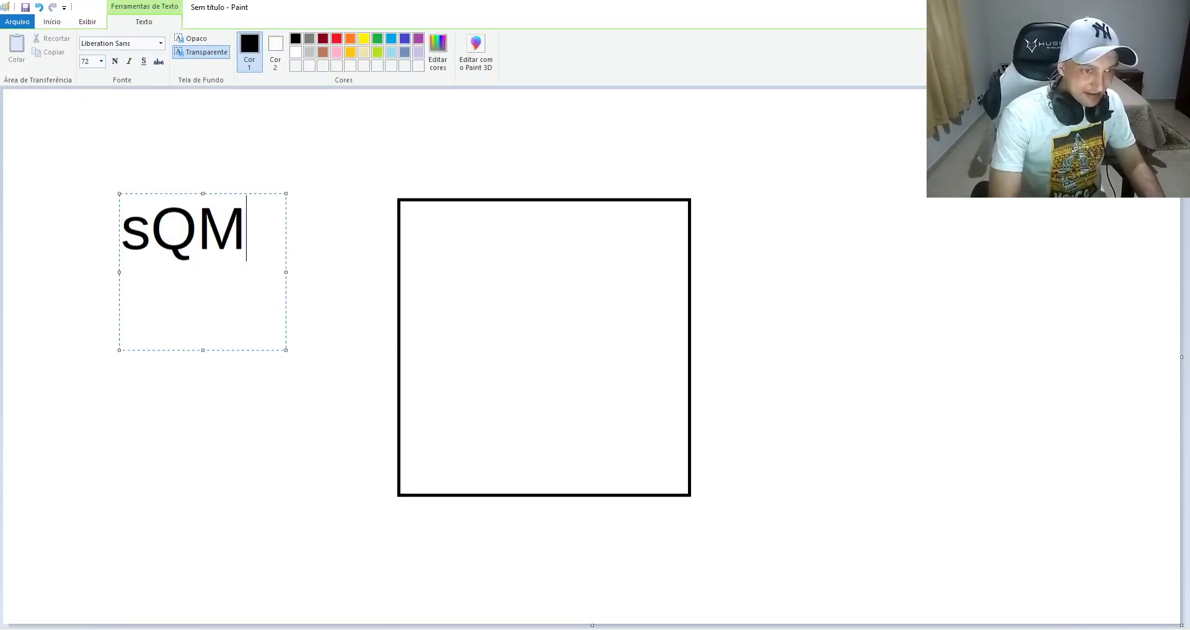
pyautogui.press('BackSpace')
pyautogui.press('BackSpace')
pyautogui.press('BackSpace')
pyautogui.write('SQM')
pyautogui.press('Return')
pyautogui.click(283, 110)
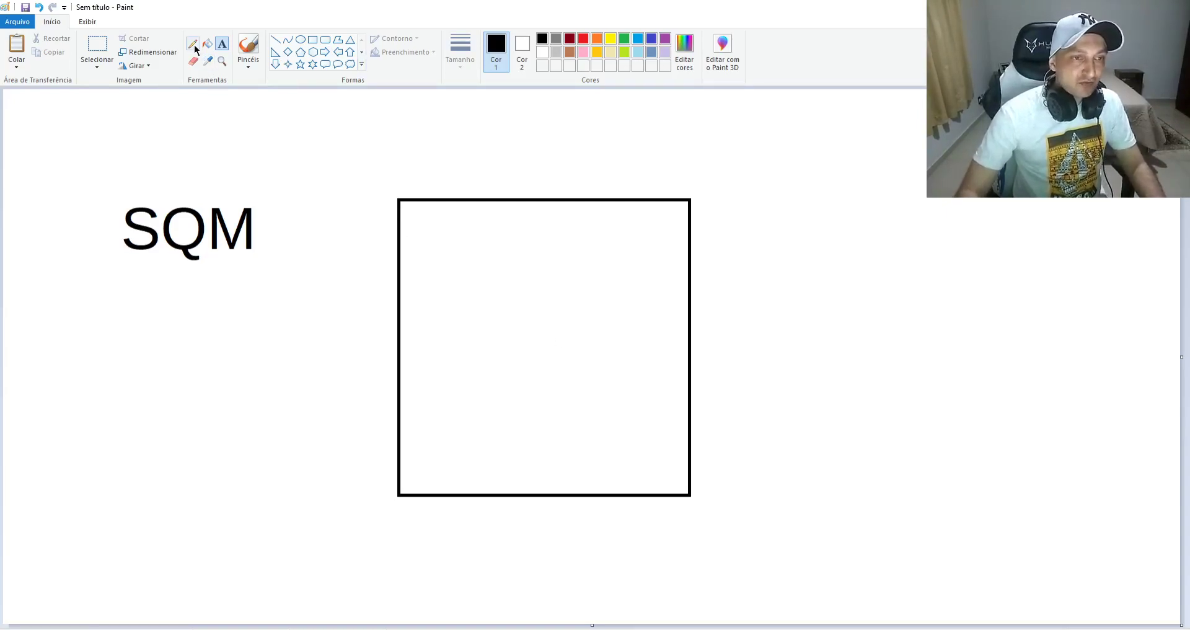
# - Draw a horizontal black line below the square and a vertical one to its right, each matching the side length
pyautogui.click(275, 39)
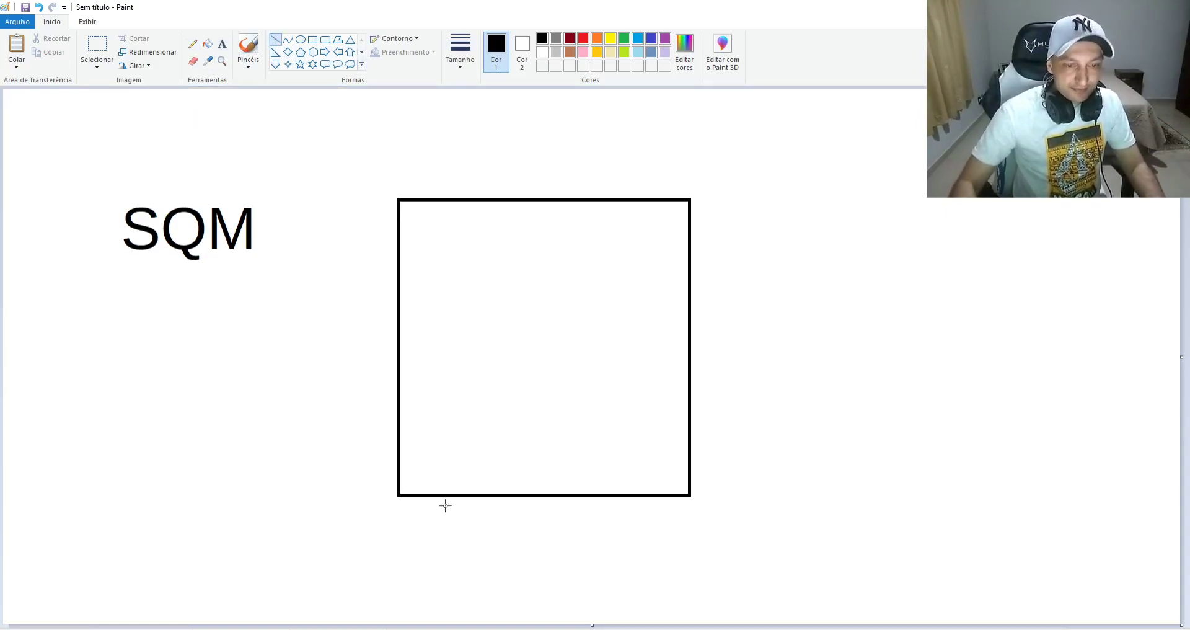
pyautogui.moveTo(400, 542); pyautogui.dragTo(689, 543)
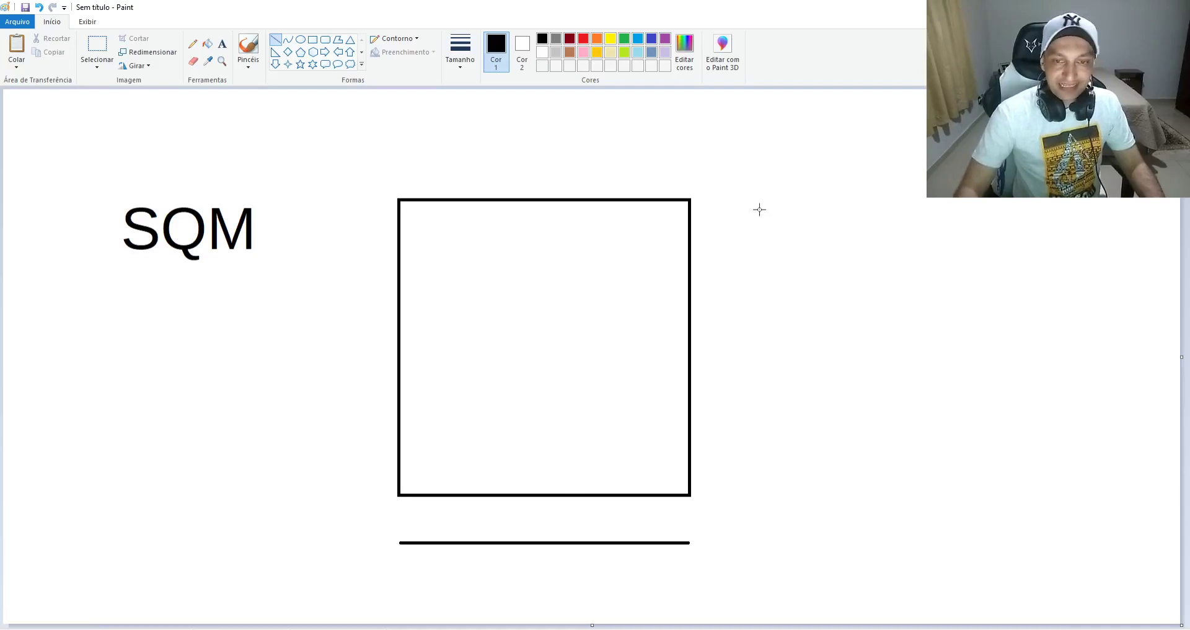
pyautogui.moveTo(745, 199); pyautogui.dragTo(747, 491)
pyautogui.click(793, 476)
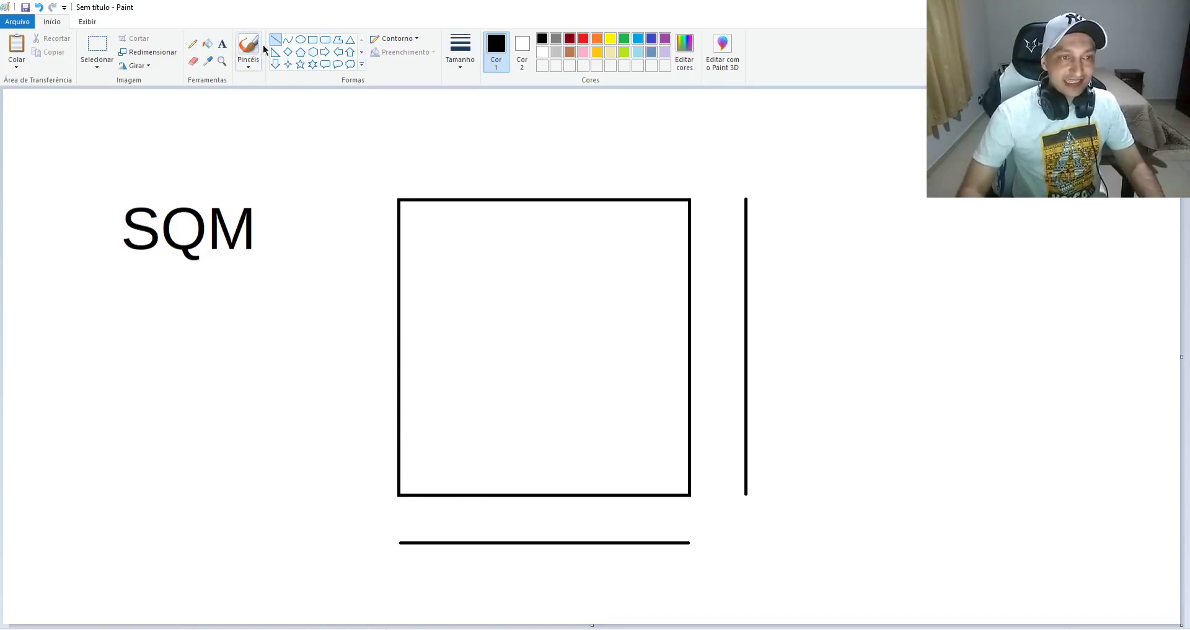
# - Draw a dark red diagonal line from the square's lower-left corner to its upper-right corner, then select the Pencil tool
pyautogui.click(569, 39)
pyautogui.moveTo(399, 493)
pyautogui.mouseDown()
pyautogui.moveTo(632, 234)
pyautogui.moveTo(688, 200)
pyautogui.mouseUp()
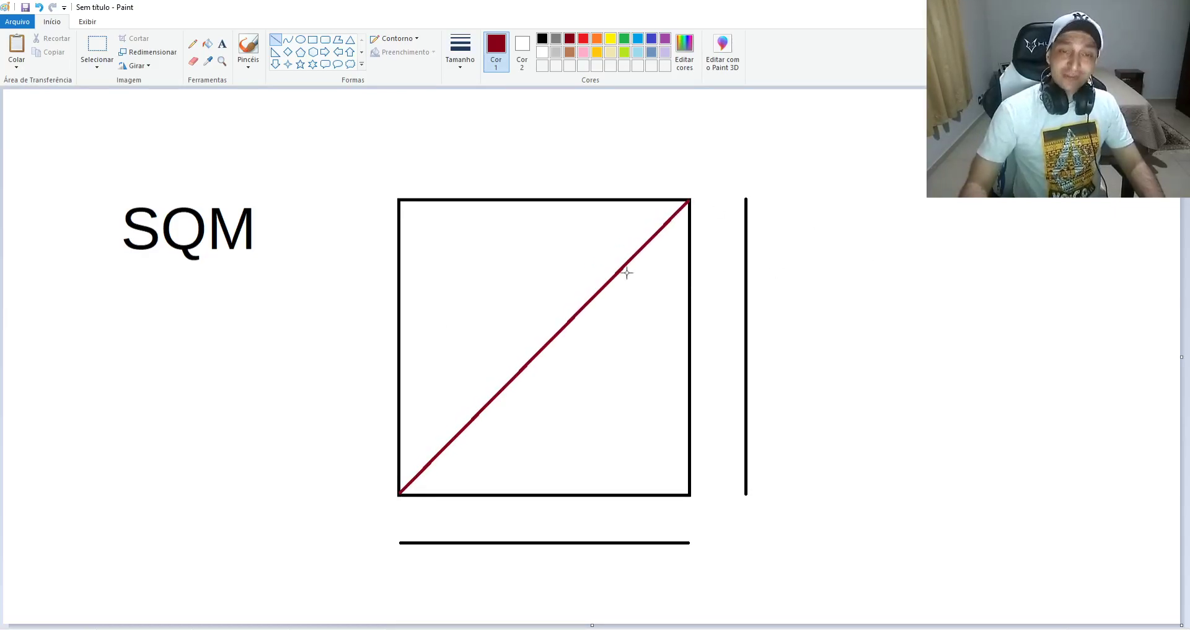
pyautogui.click(193, 44)
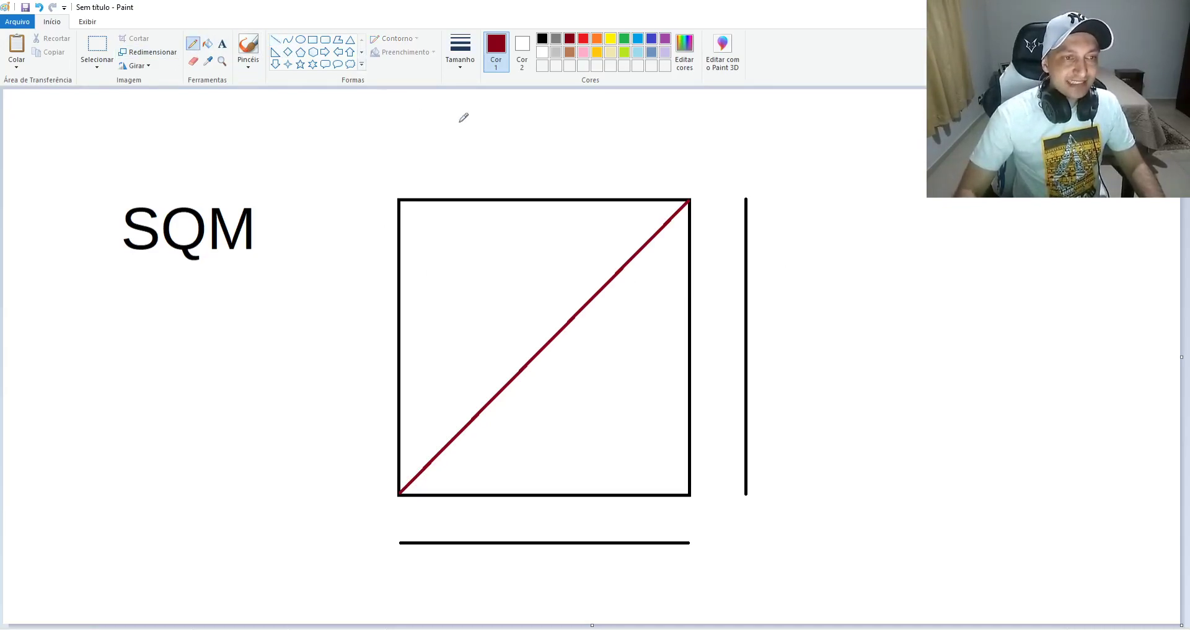